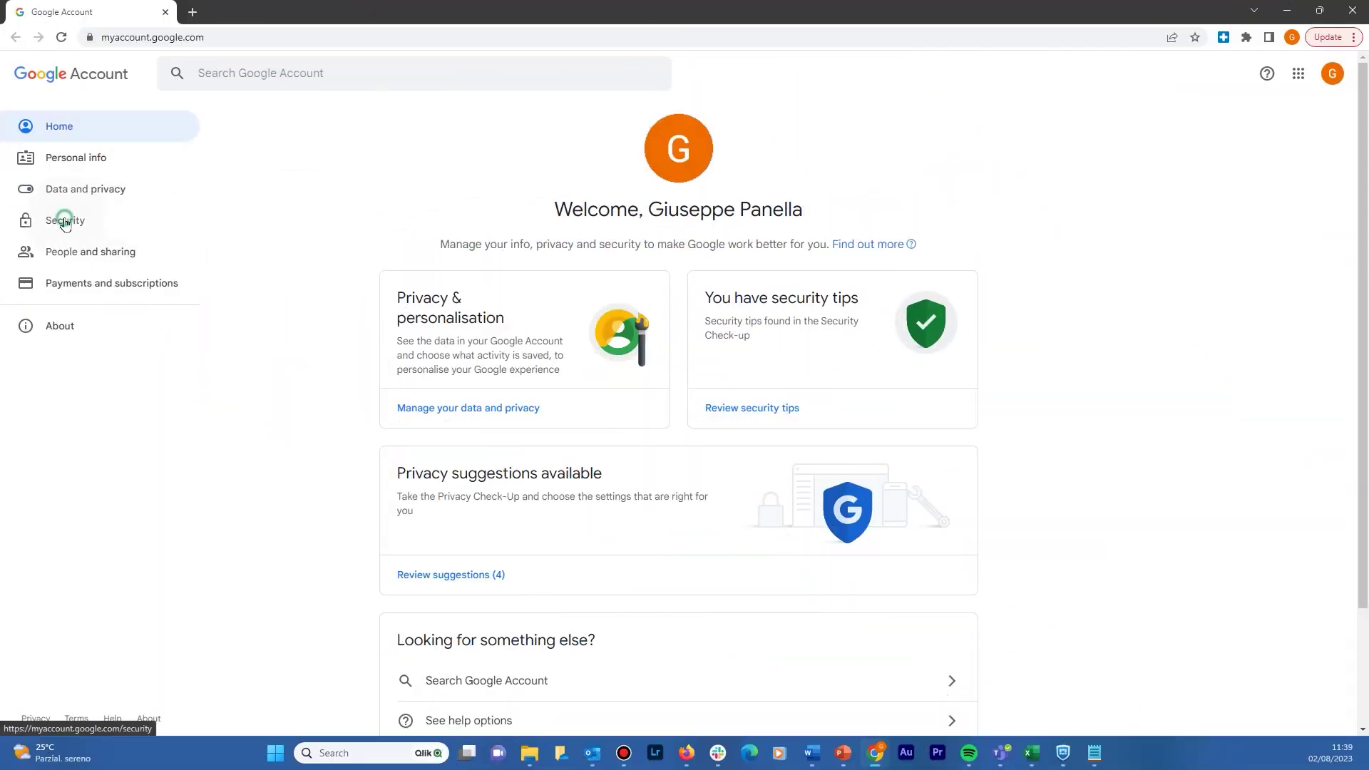
Step: Re-confirm the account password for 2-Step Verification under Security and reach the App passwords page
left_click(65, 219)
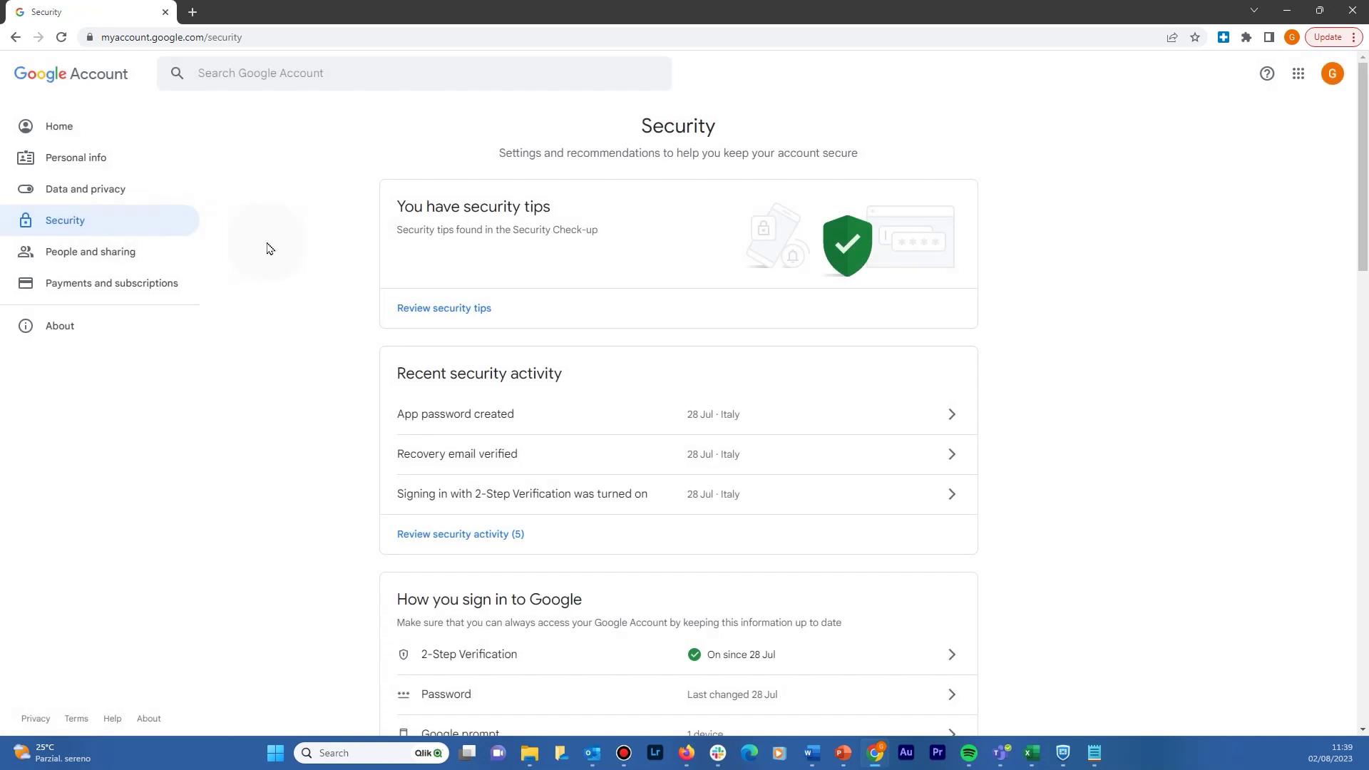
left_click(720, 665)
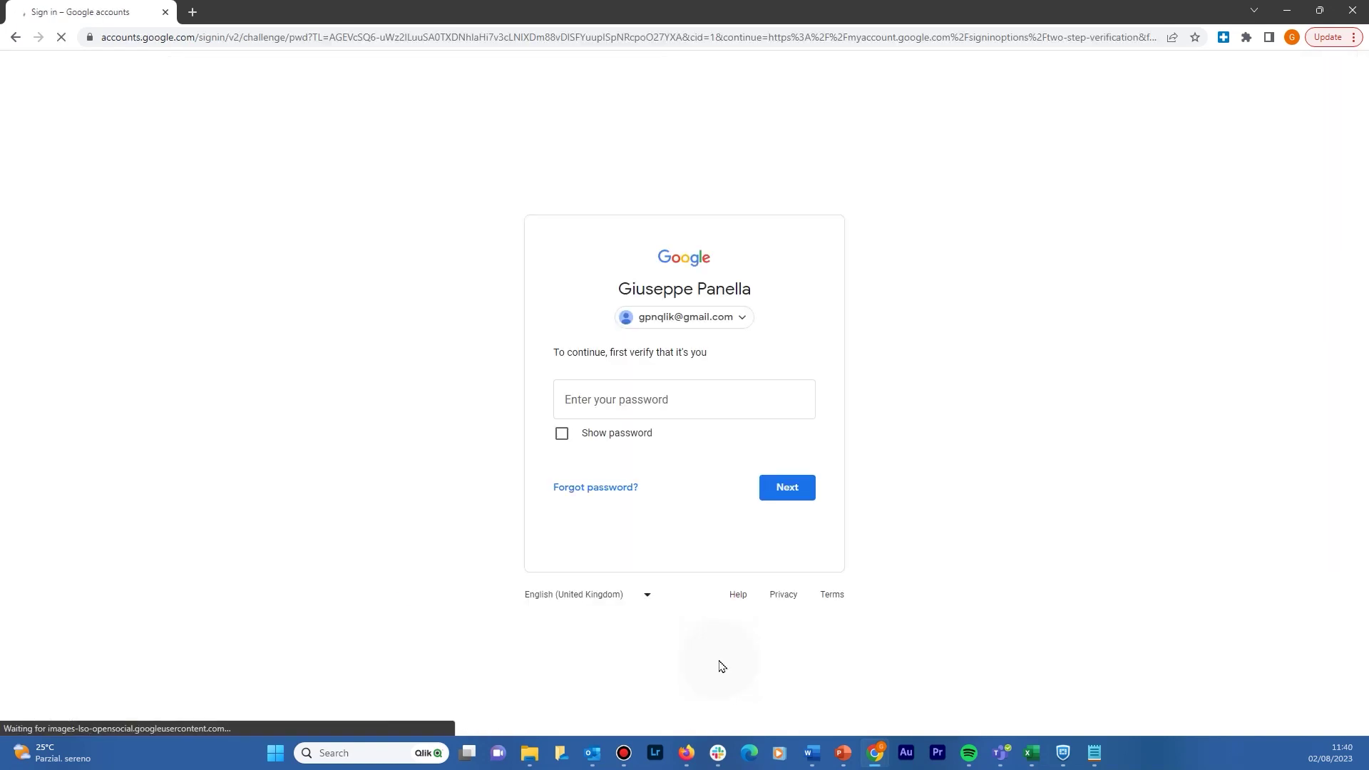
left_click(727, 399)
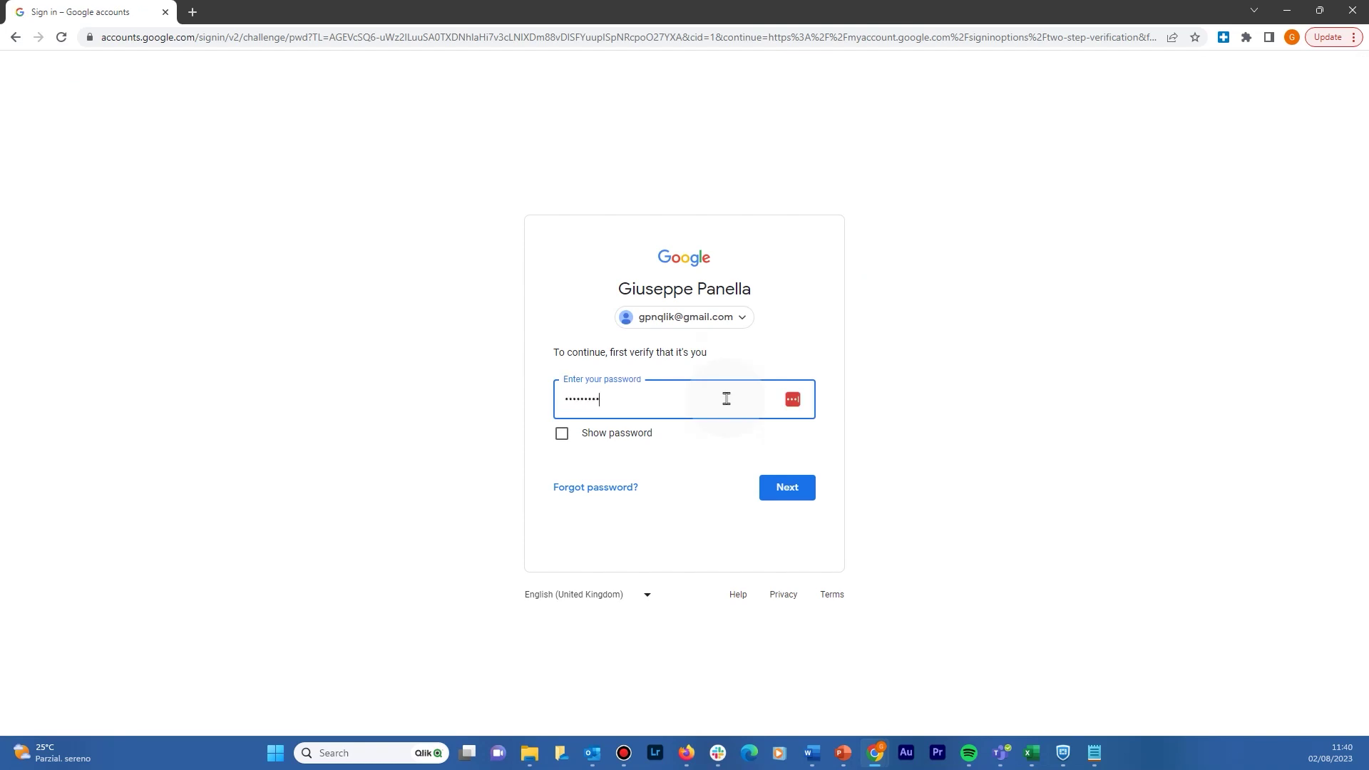
type("••")
key("Return")
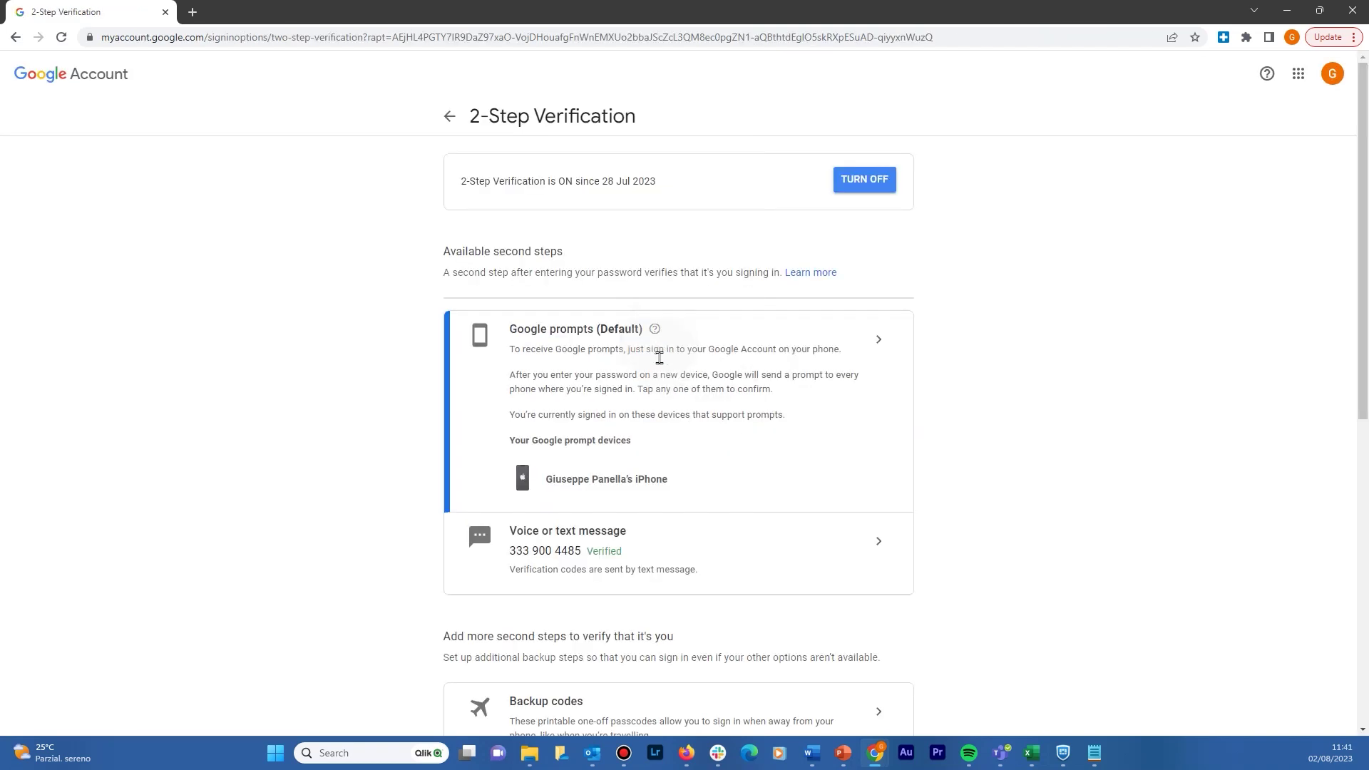
scroll(652, 426, "down", 8)
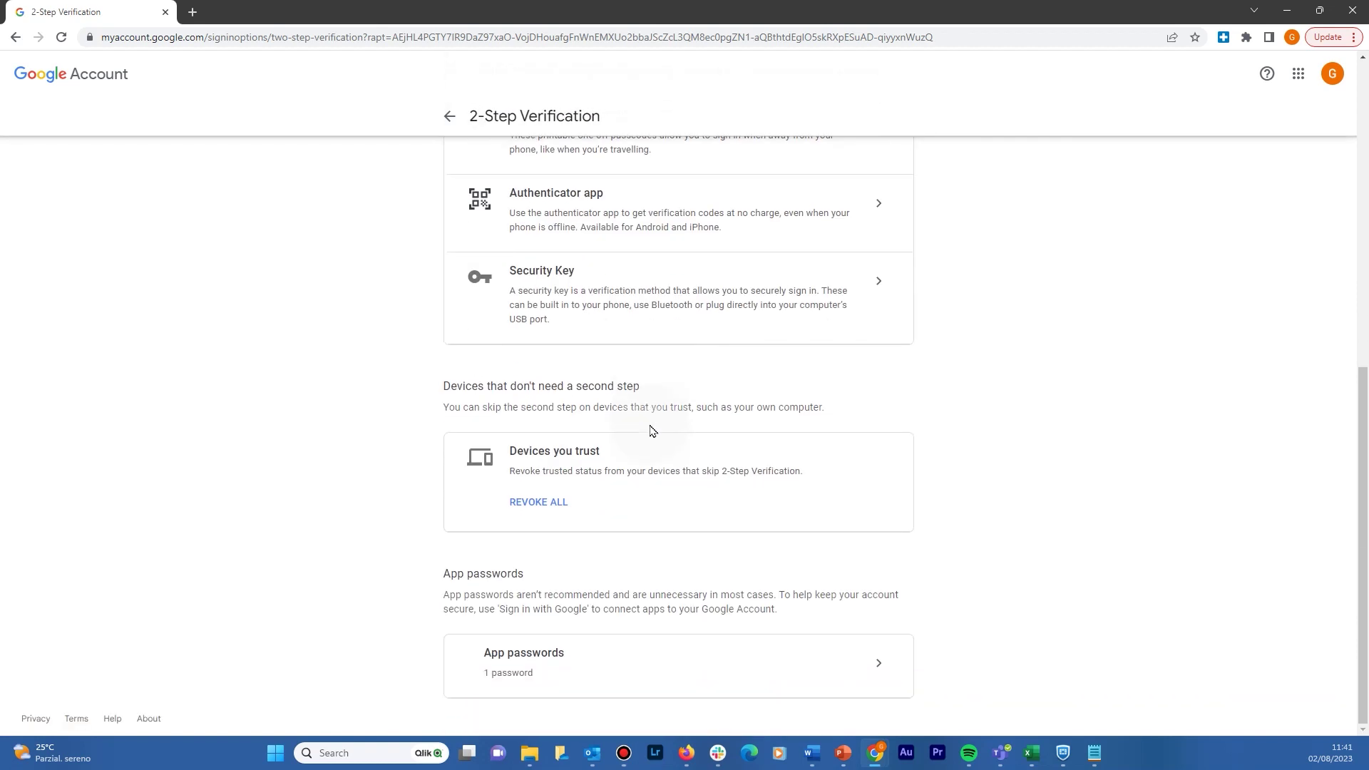
left_click(860, 669)
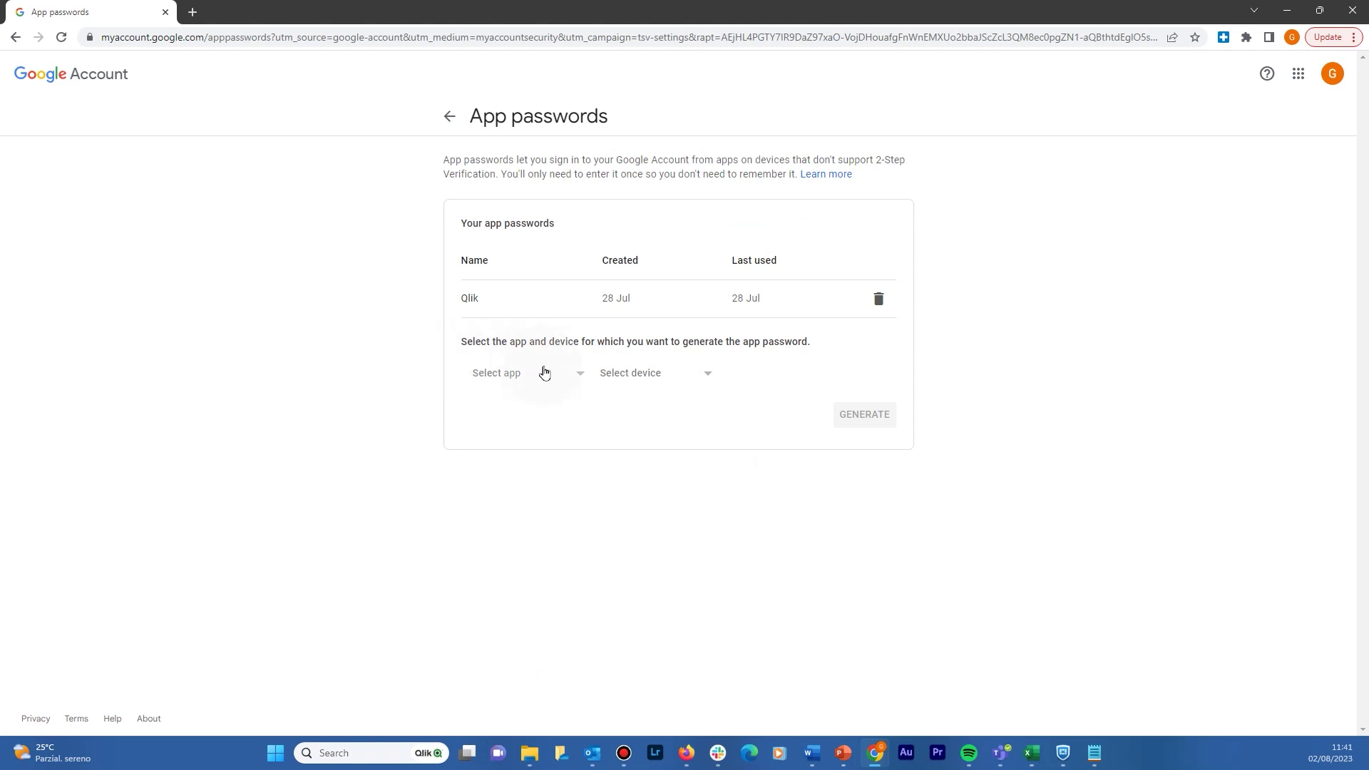
Step: Generate a custom app password named 'Qlik Cloud' and copy the generated code
left_click(517, 374)
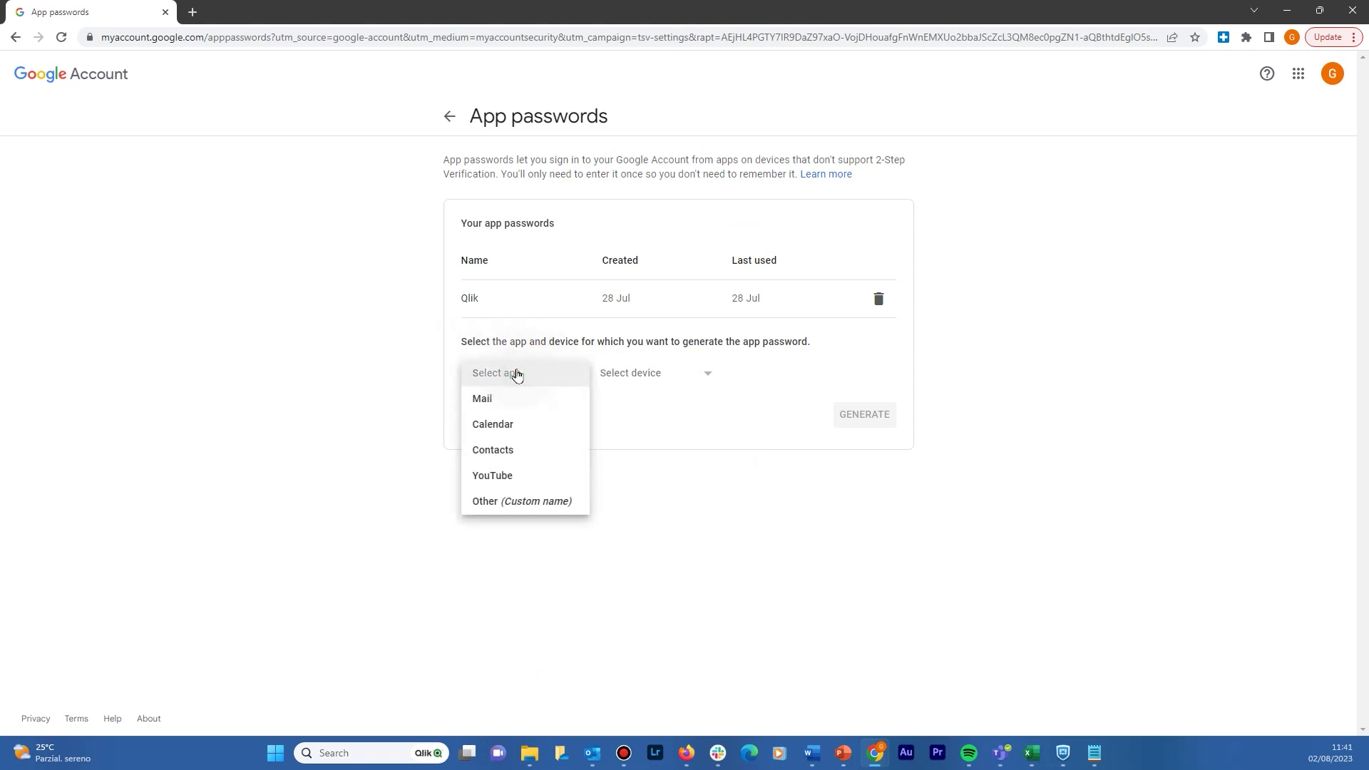
left_click(516, 501)
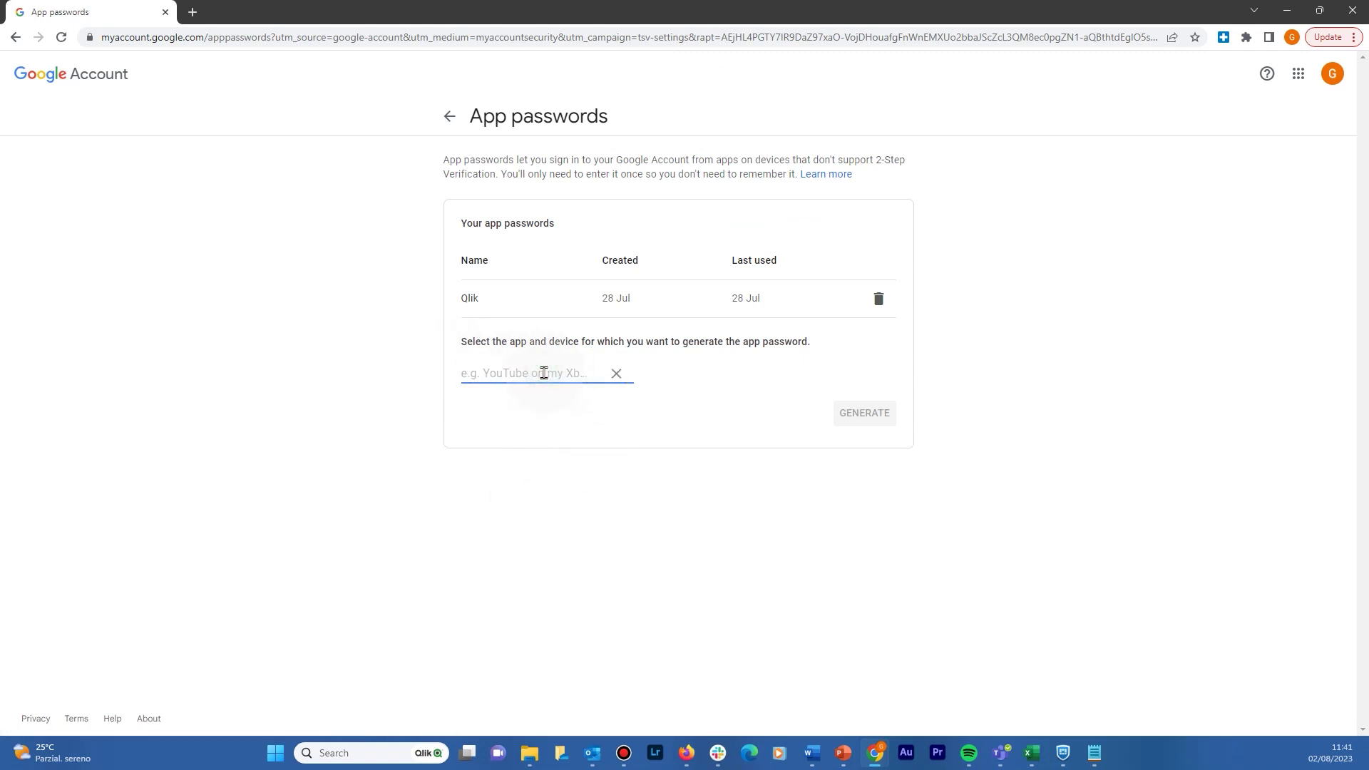
type("Qlik Cloud")
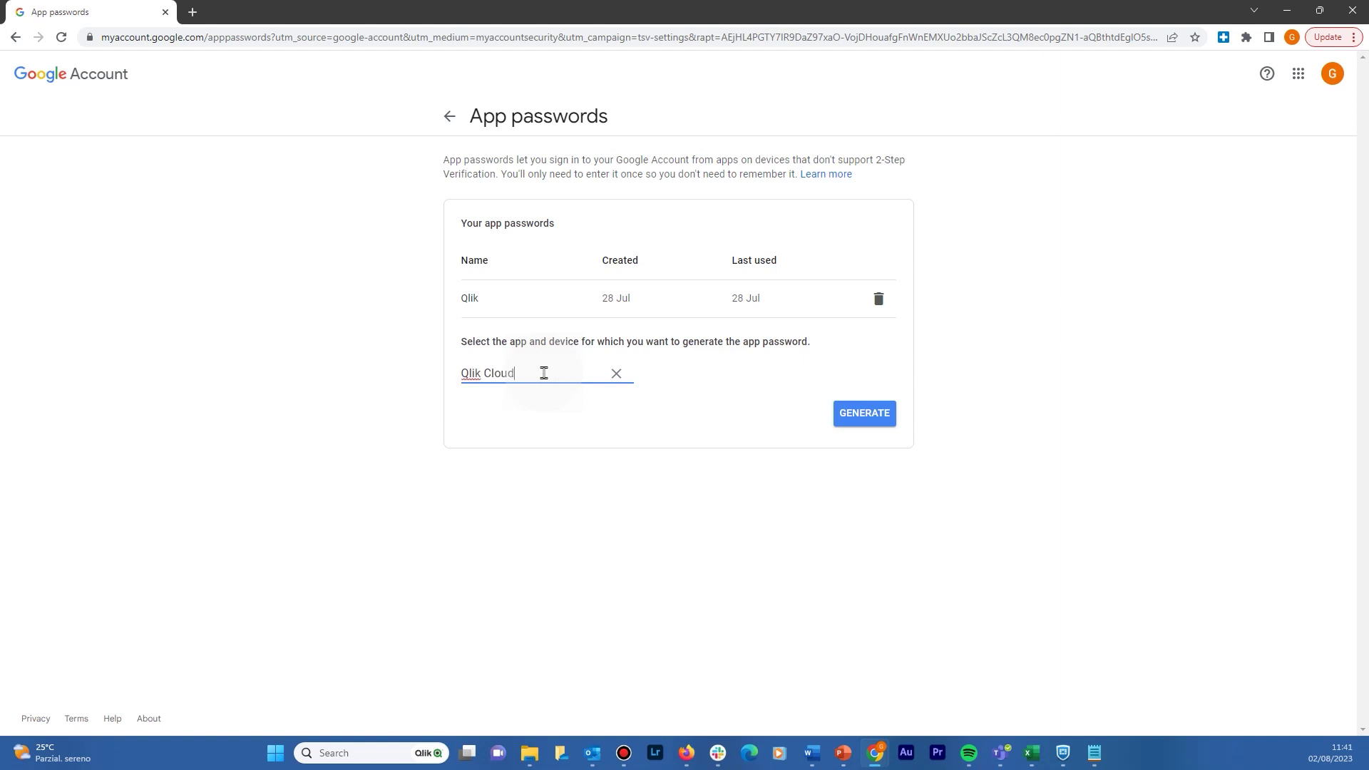
left_click(862, 417)
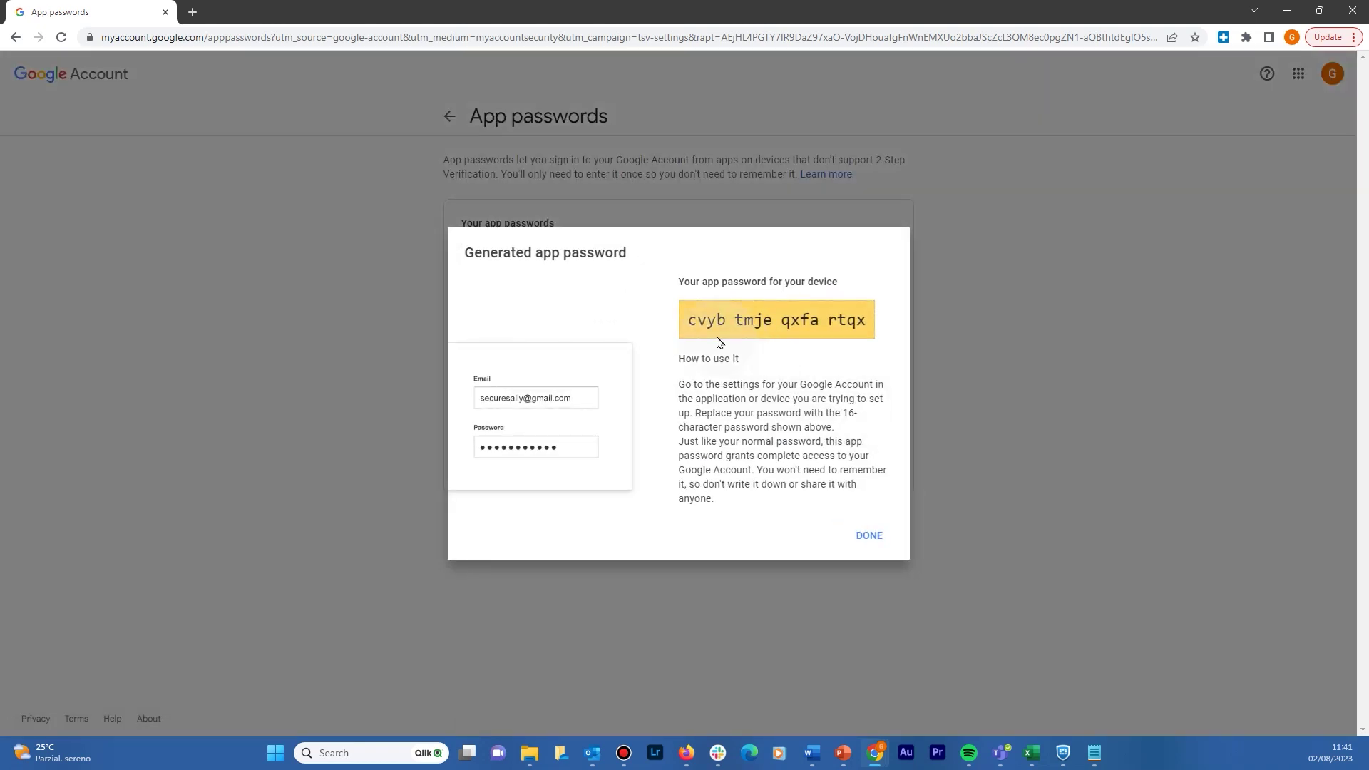
left_click_drag(692, 320, 862, 343)
left_click(867, 535)
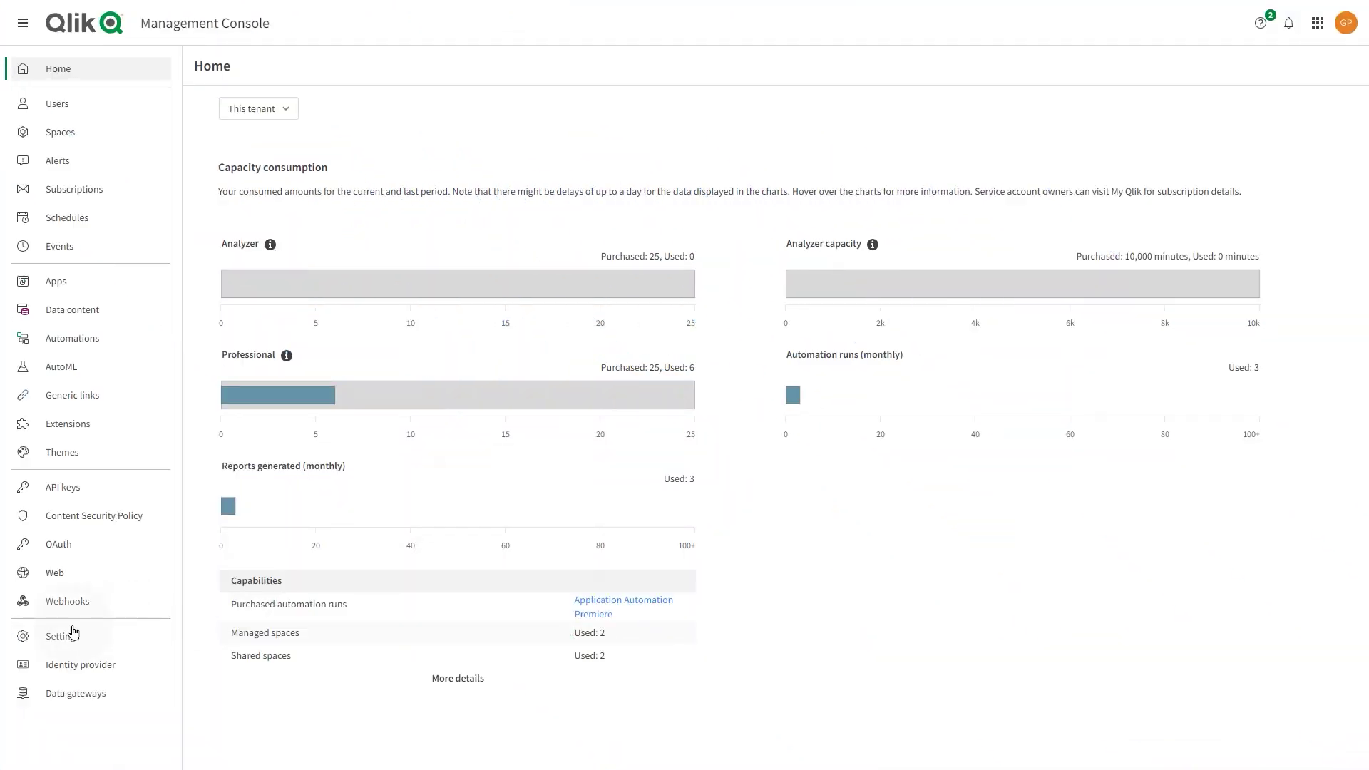
Step: In the tenant Settings' Email server section, set the SMTP server address to smtp.gmail.com
left_click(64, 636)
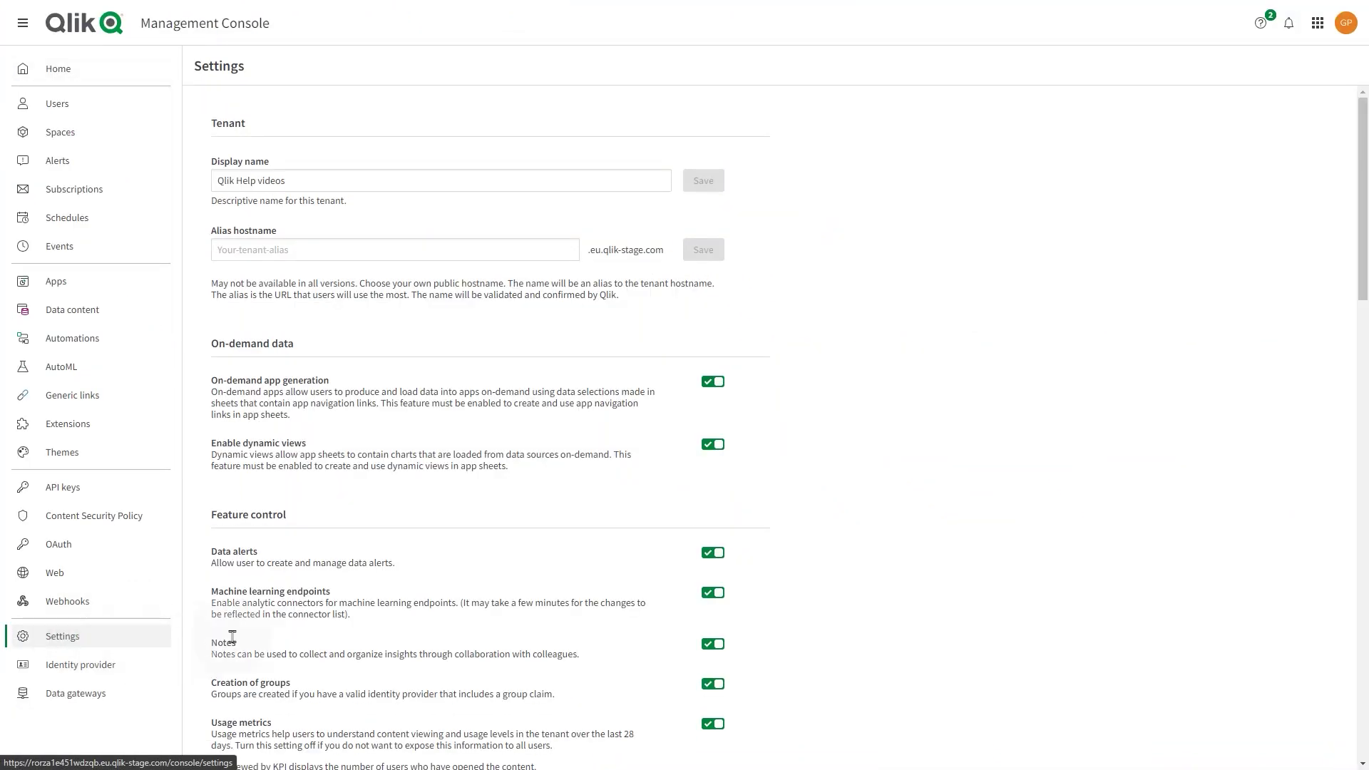
scroll(364, 523, "down", 15)
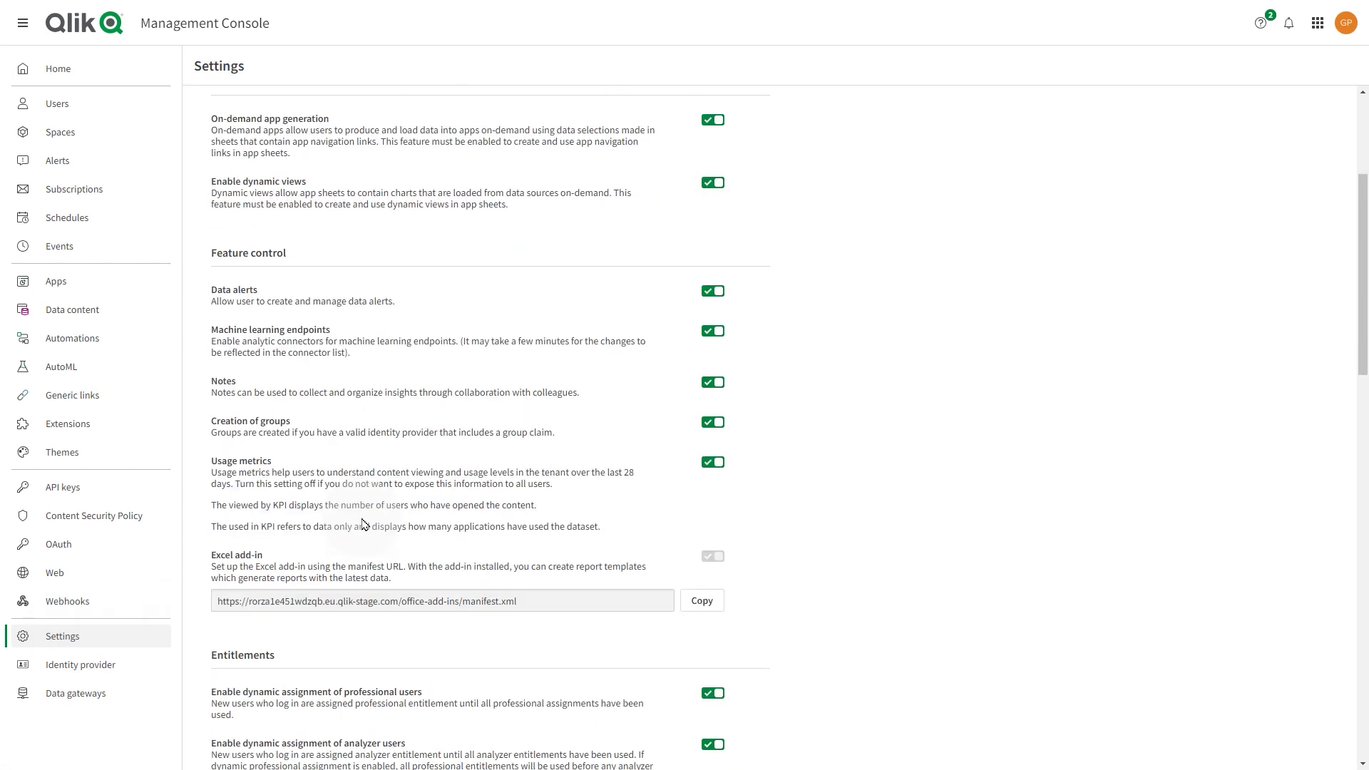
left_click(360, 478)
type("smtp.gmail.com")
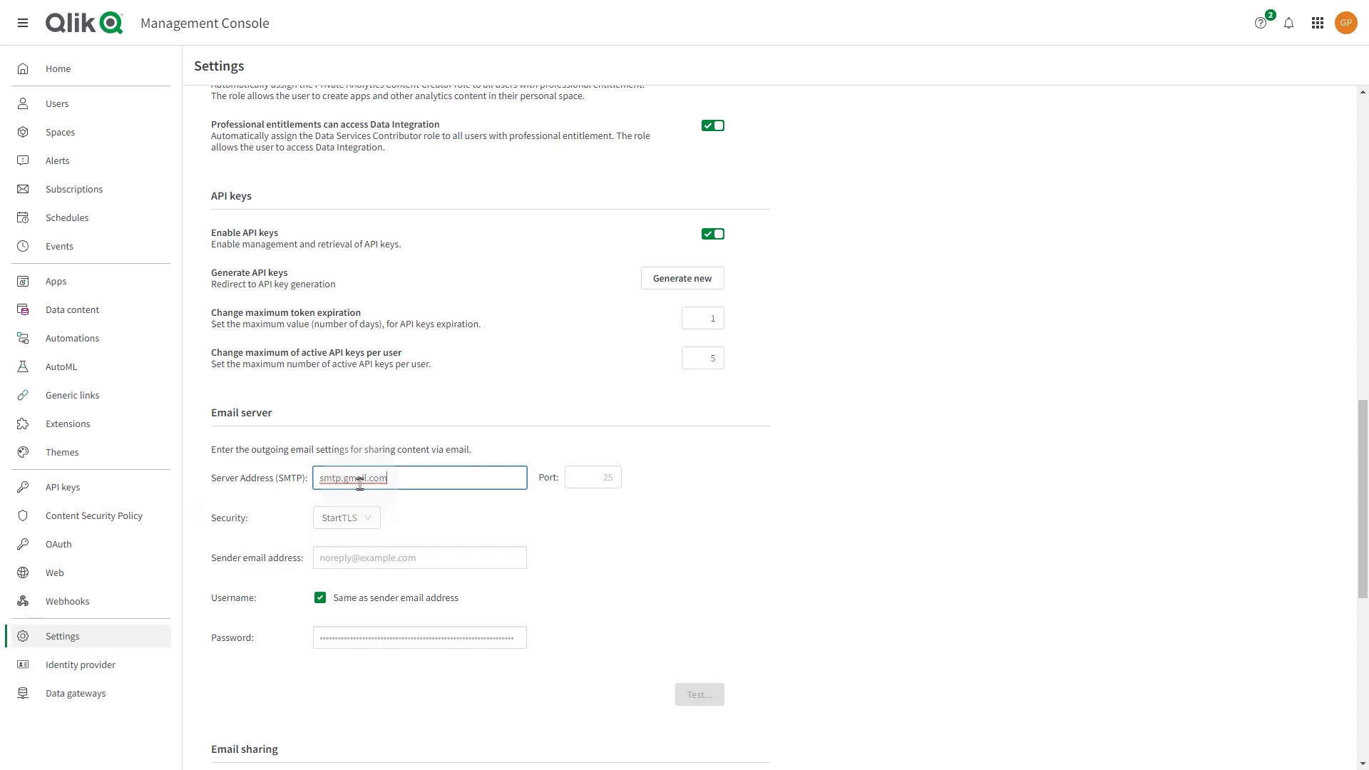
key("Tab")
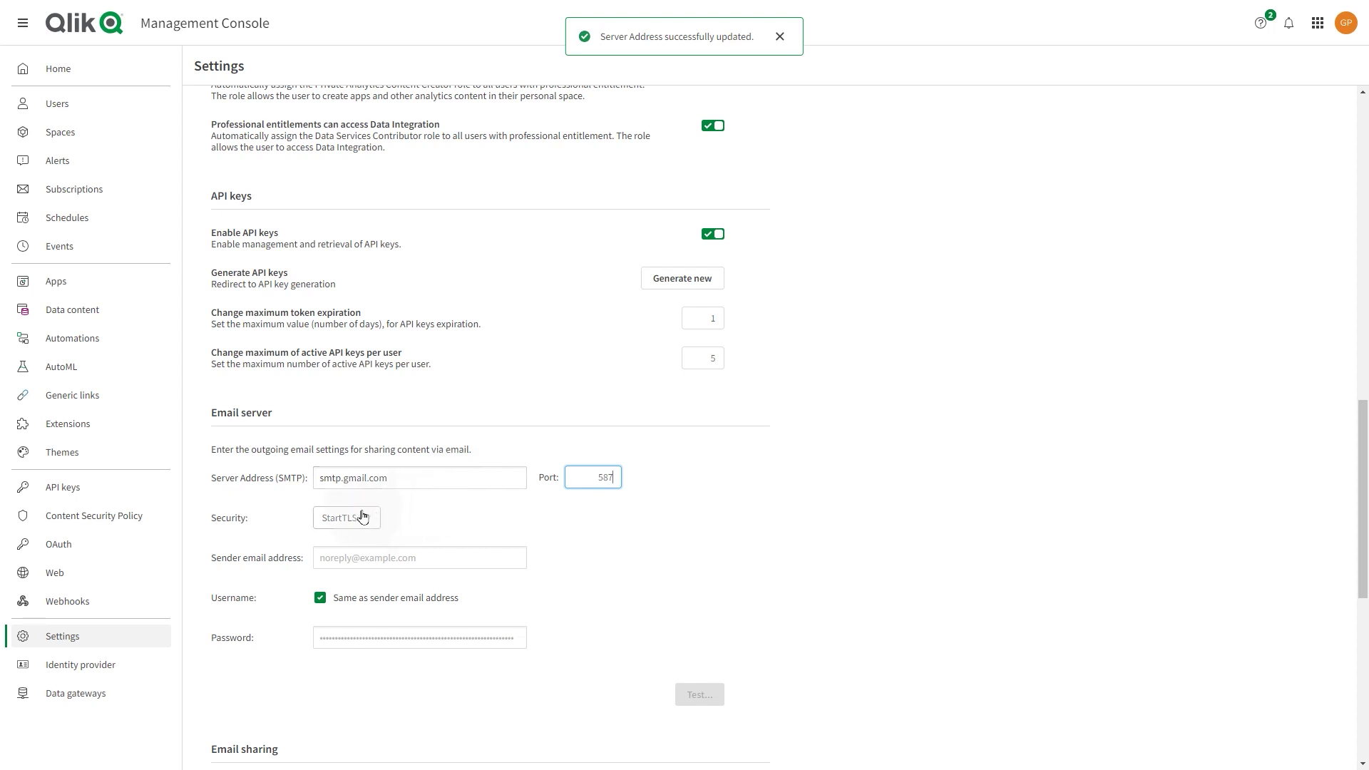
Step: Enter the Gmail sender address and paste the app password as the SMTP password
left_click(362, 556)
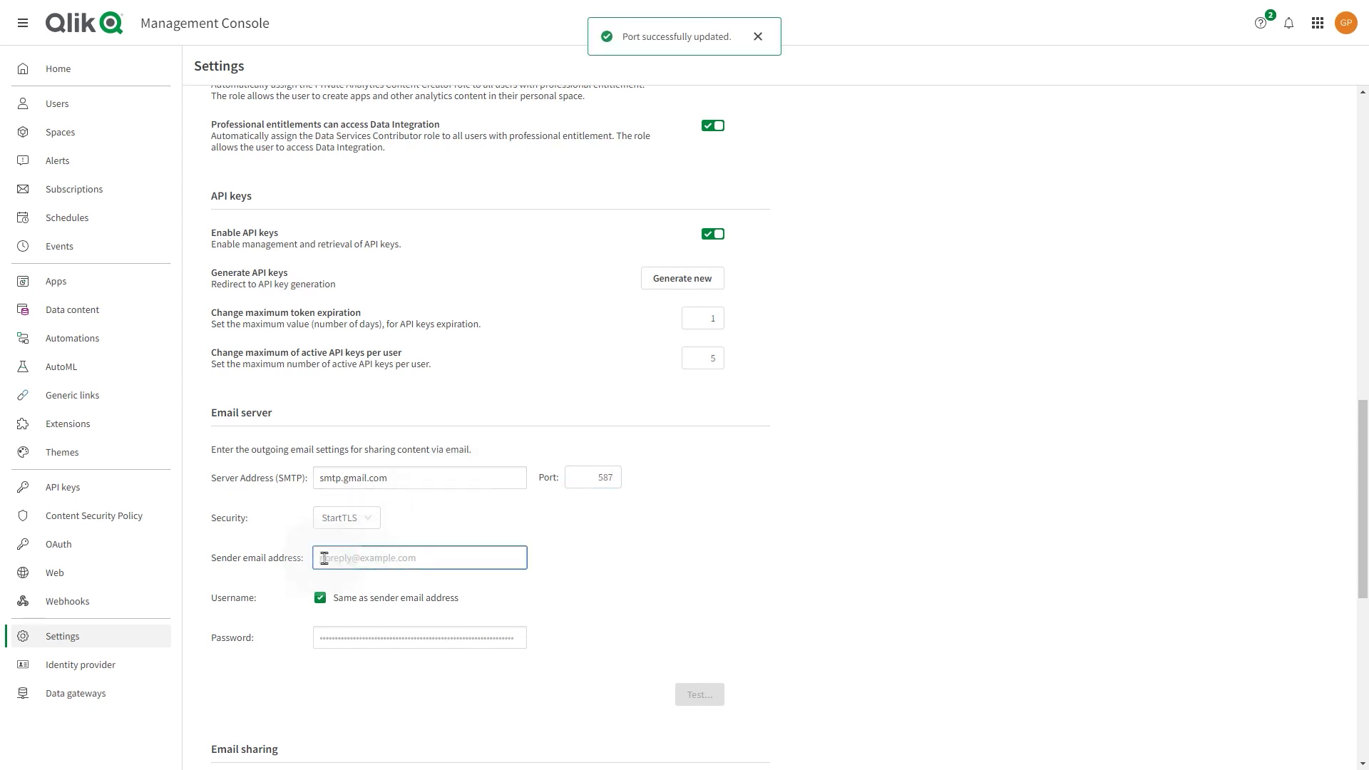
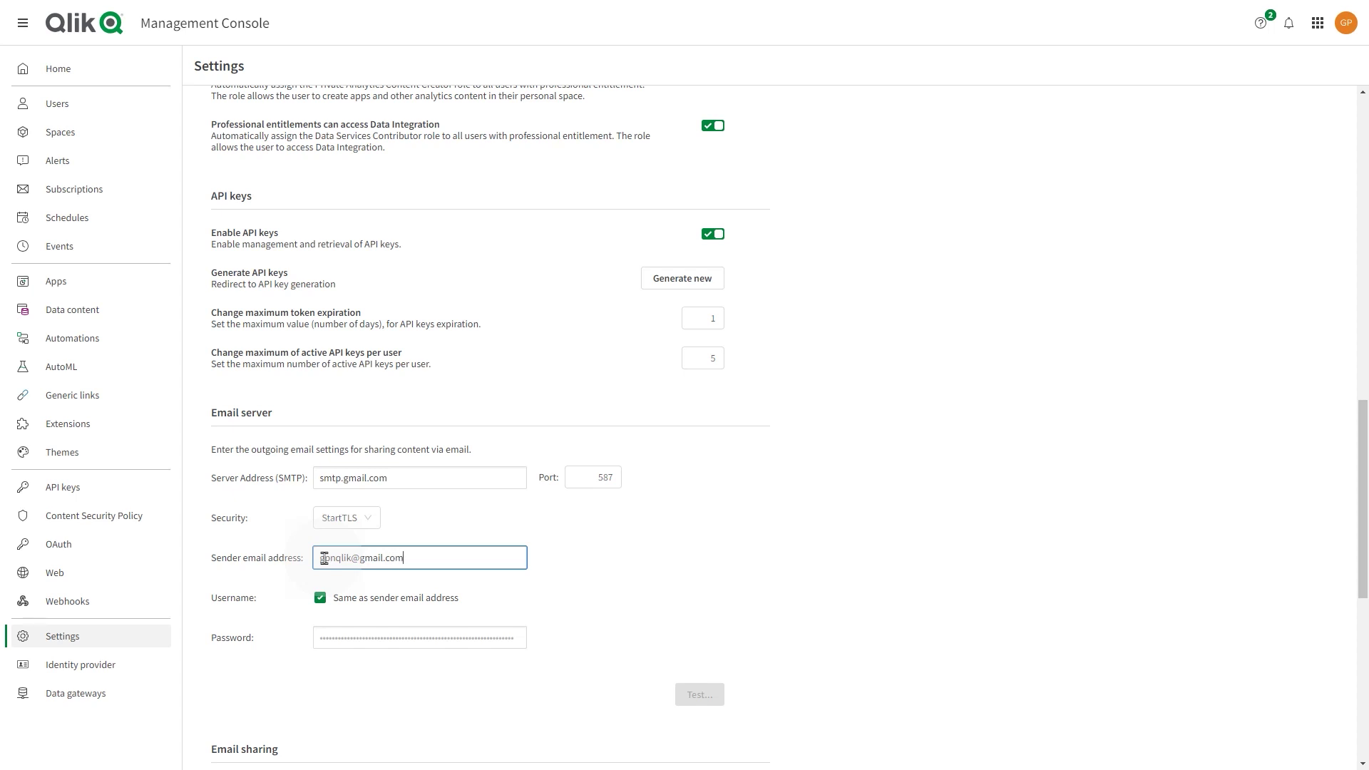
key("Tab")
key("Tab")
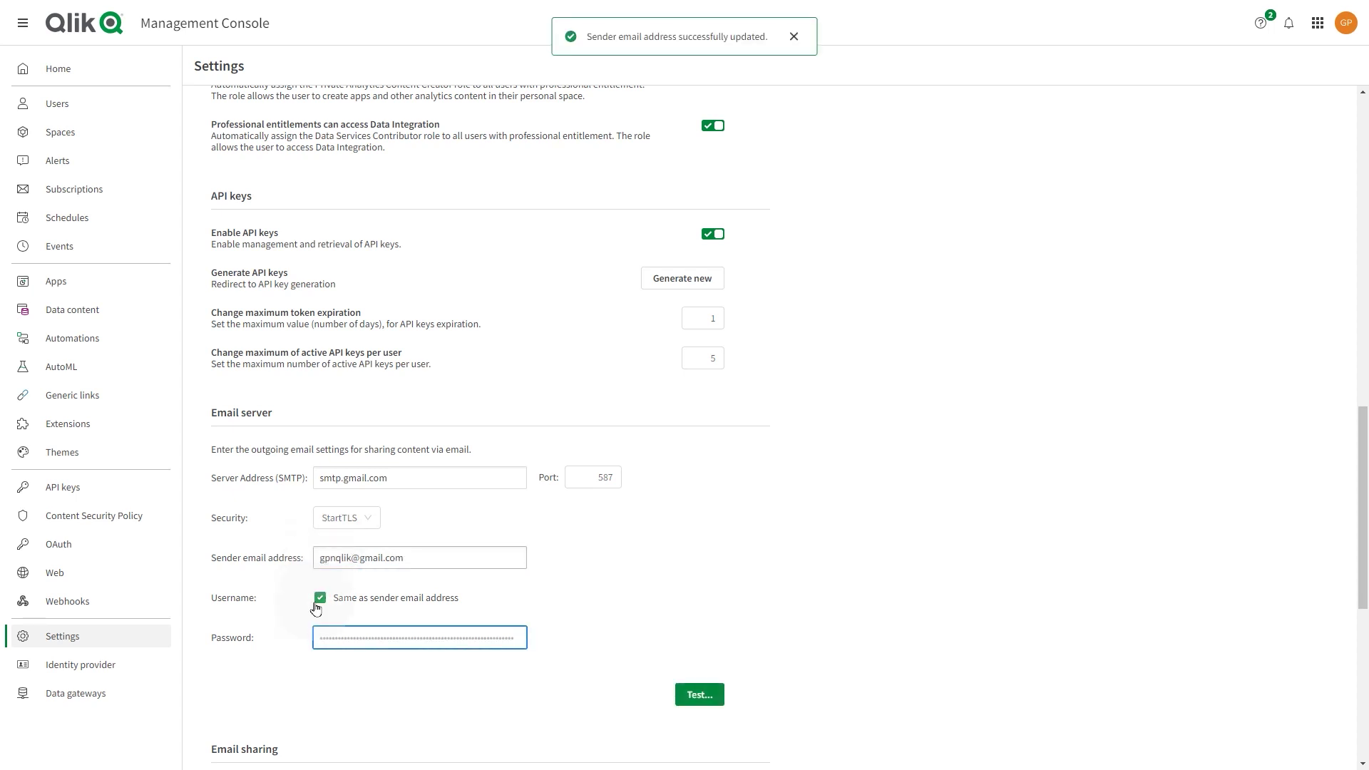
left_click(447, 639)
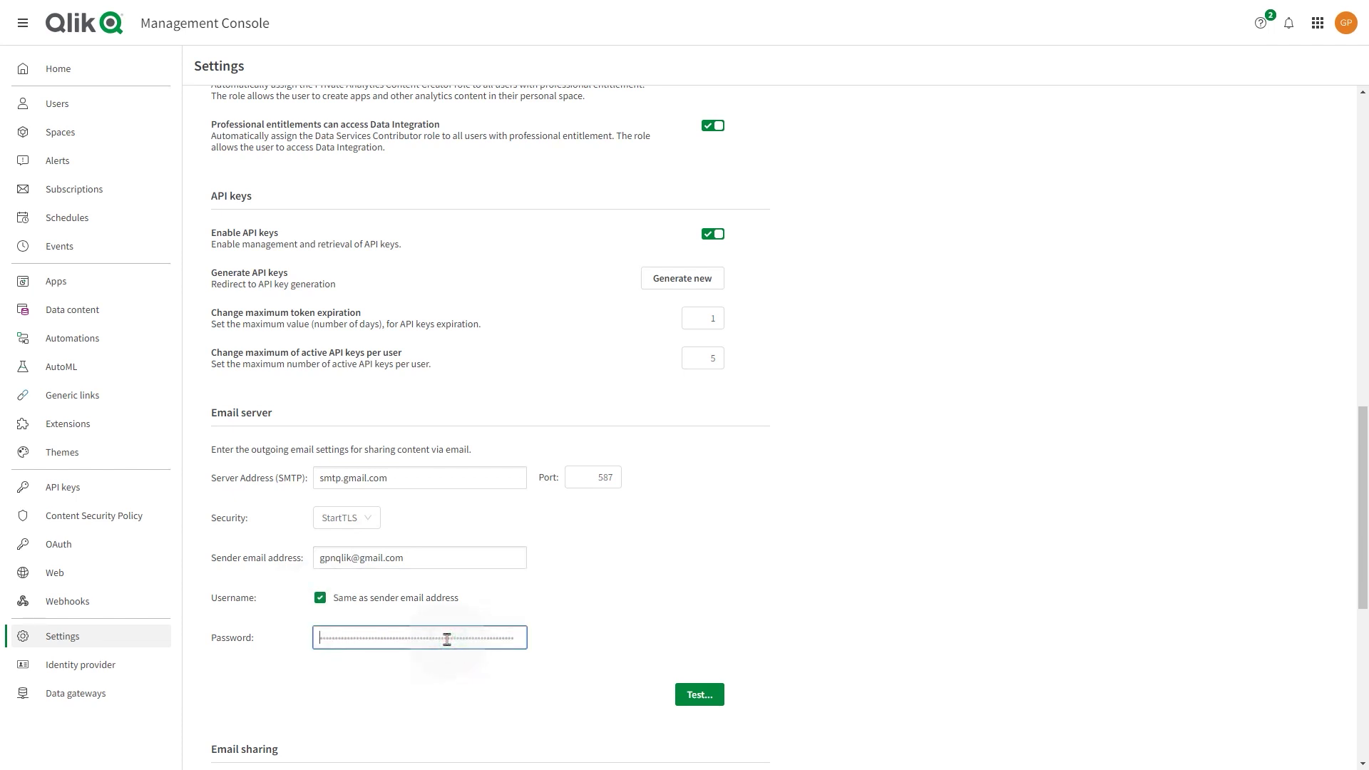
key("ctrl+v")
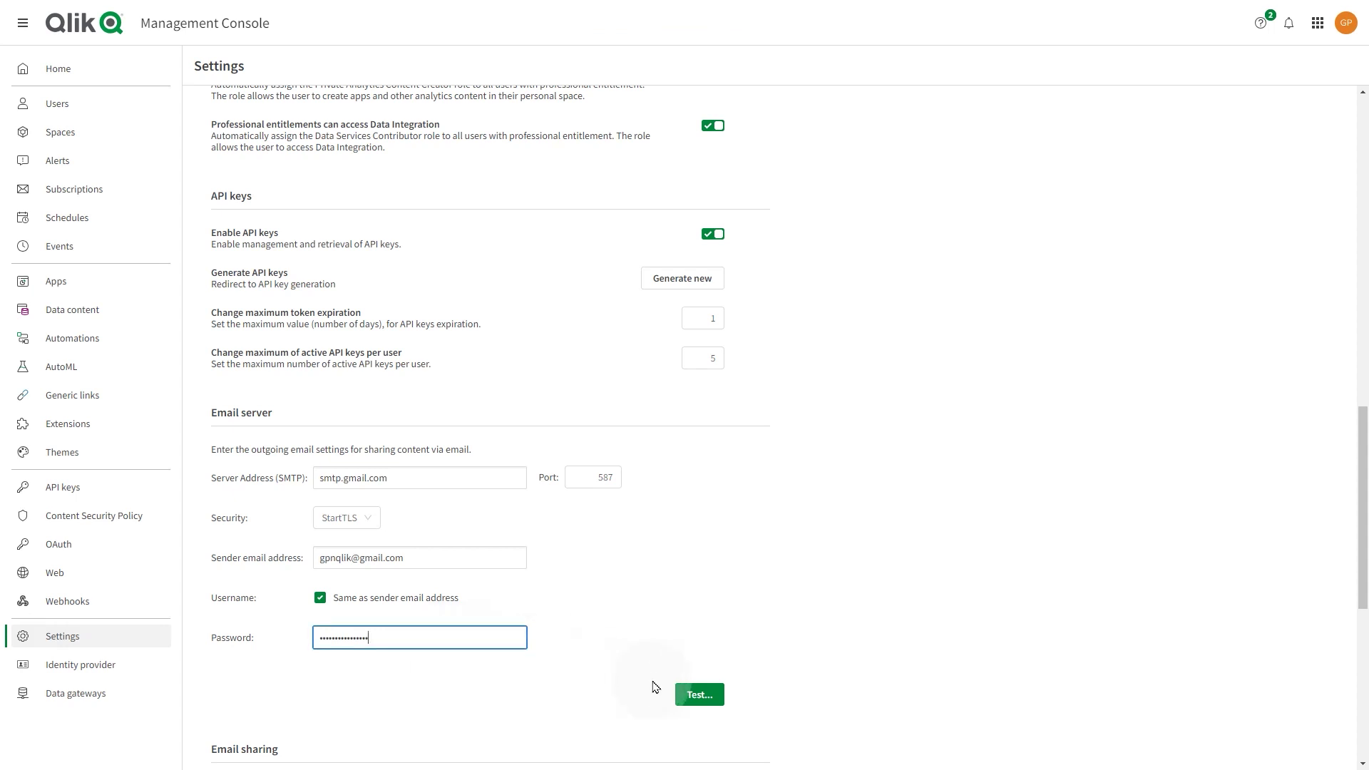
left_click(695, 695)
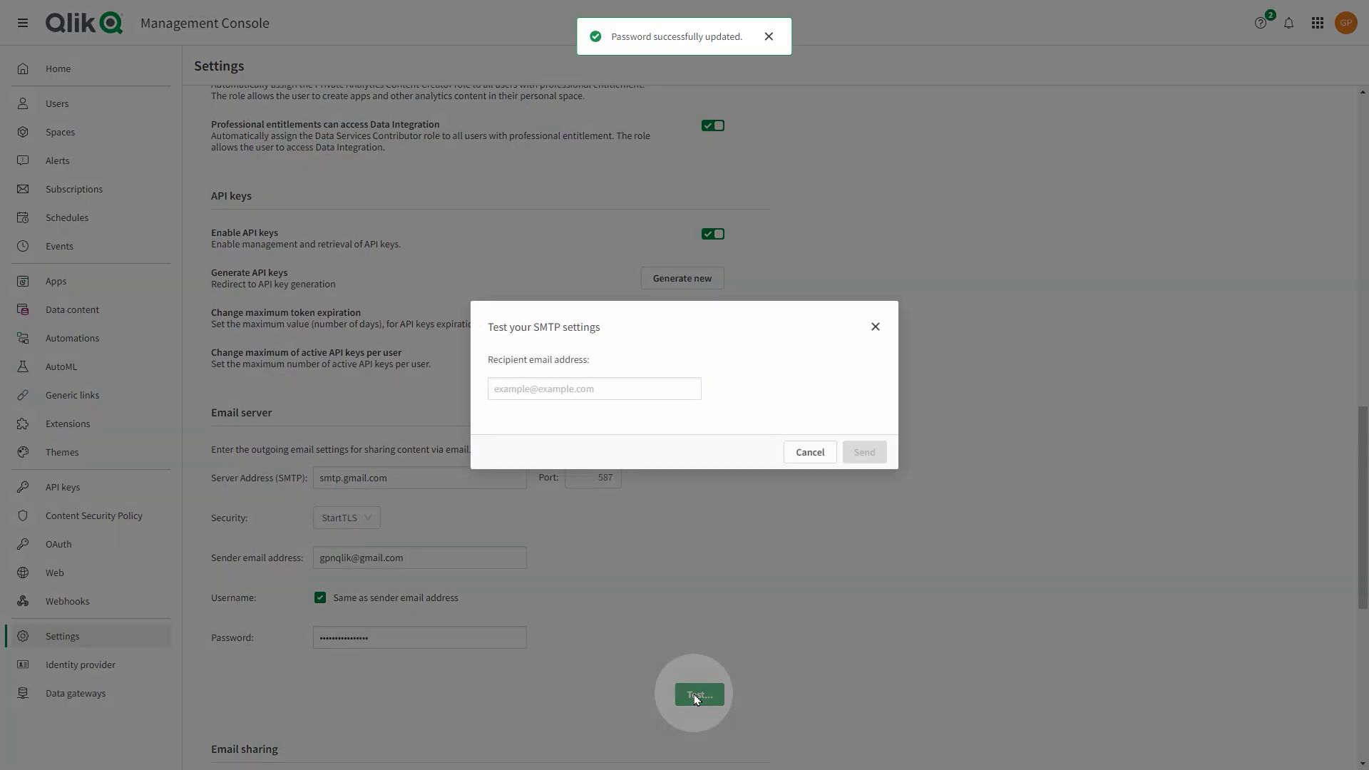
Step: Enter the recipient's e-mail address in the Test your SMTP settings dialog
left_click(570, 382)
type("g")
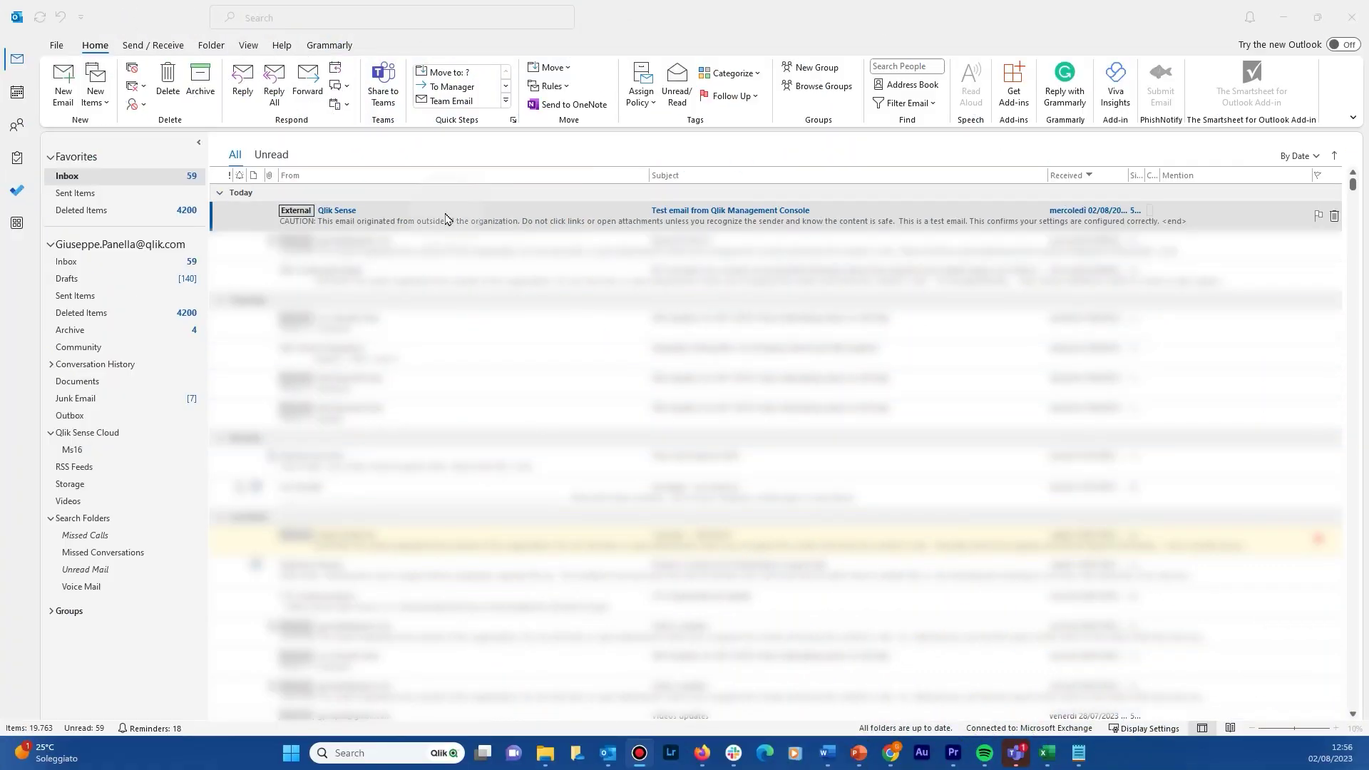
Step: Open the Qlik test email in Outlook, then create a new automation from My Automations
double_click(695, 221)
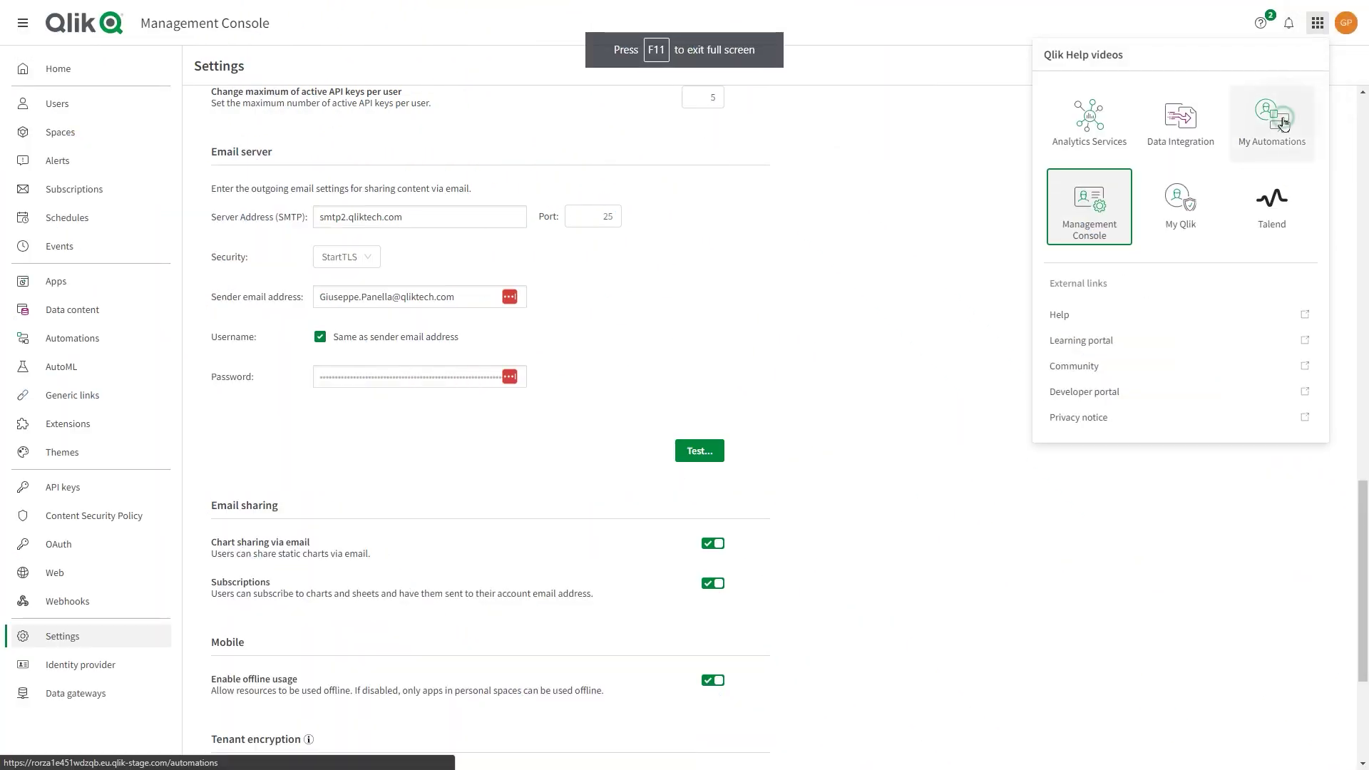
left_click(1284, 123)
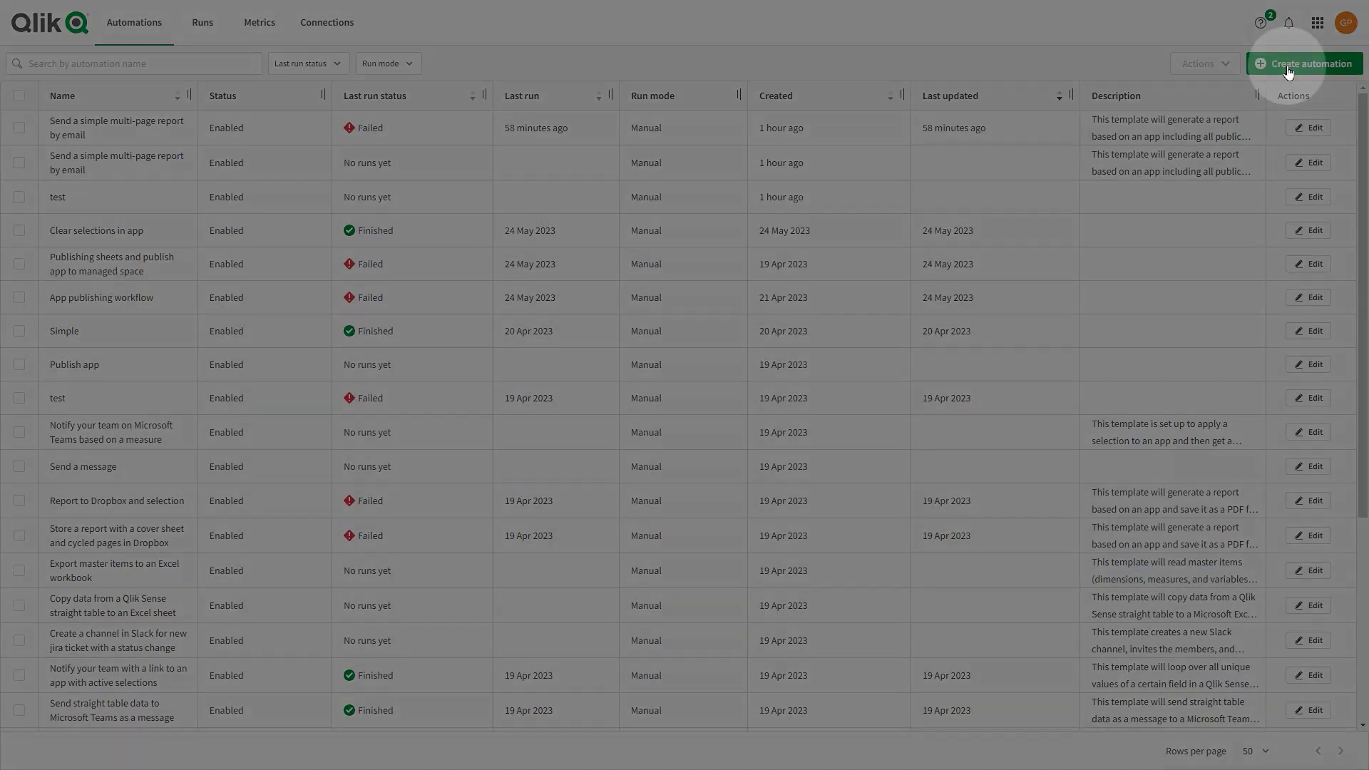
left_click(1289, 73)
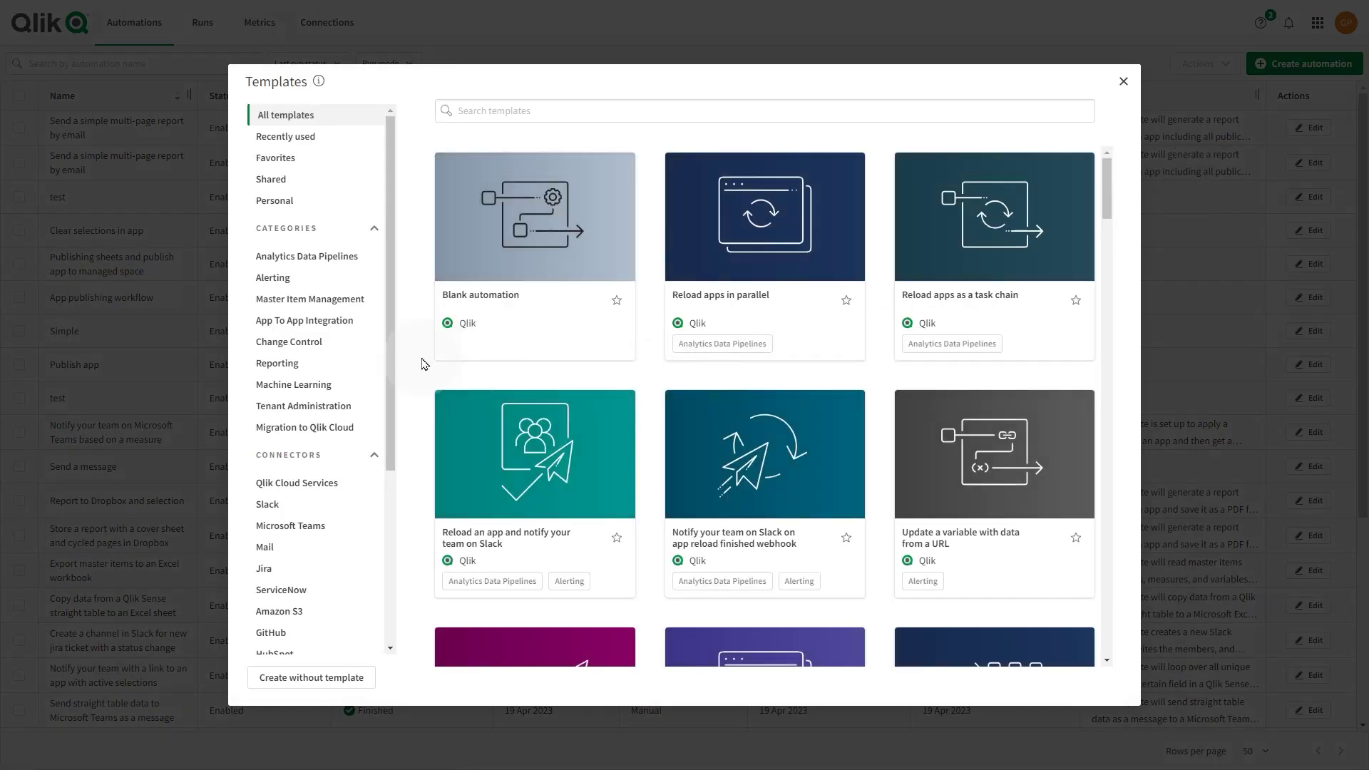
Step: Filter templates by Reporting and use the 'Send a simple multi-page report by email' template
left_click(349, 365)
mouse_move(549, 271)
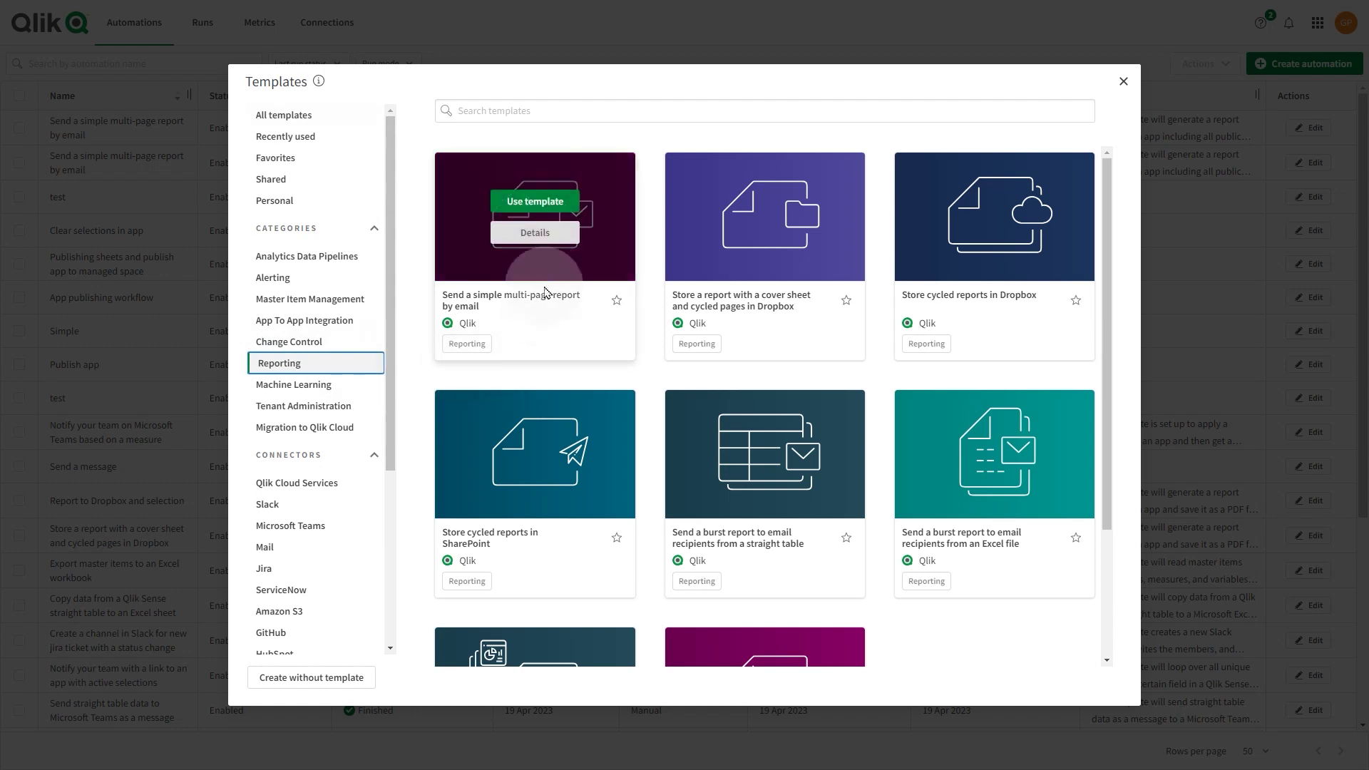
left_click(541, 203)
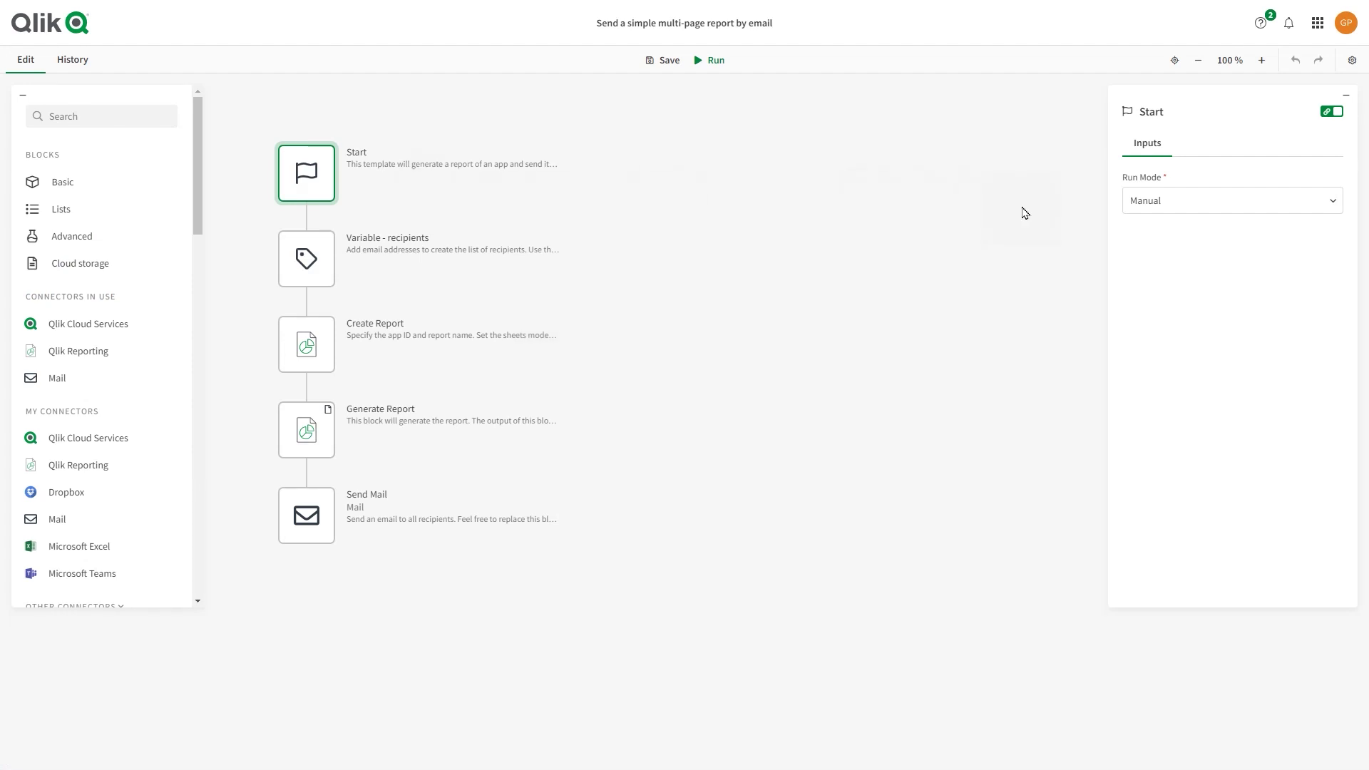
Step: Replace the first recipient address with your own e-mail and delete the second recipient
left_click(306, 260)
left_click(1177, 406)
double_click(1177, 407)
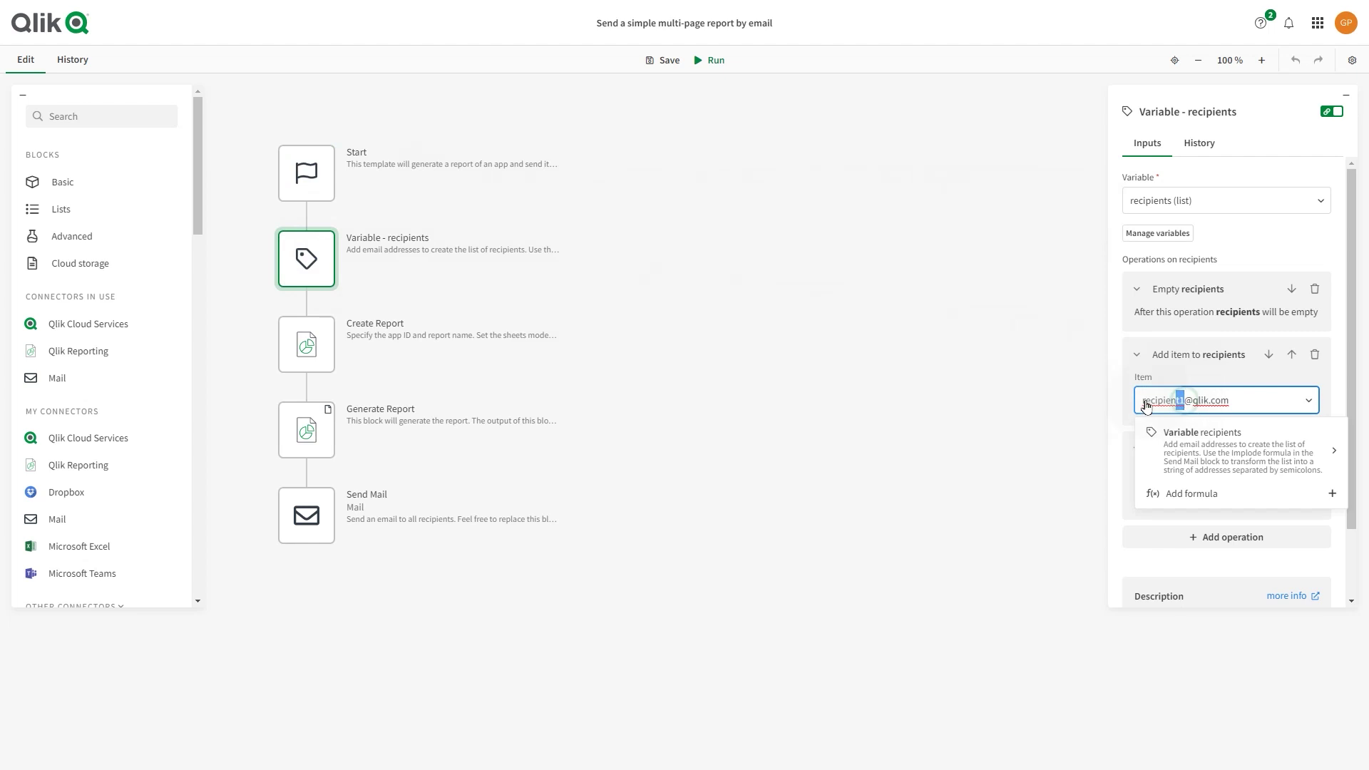
type("gpn")
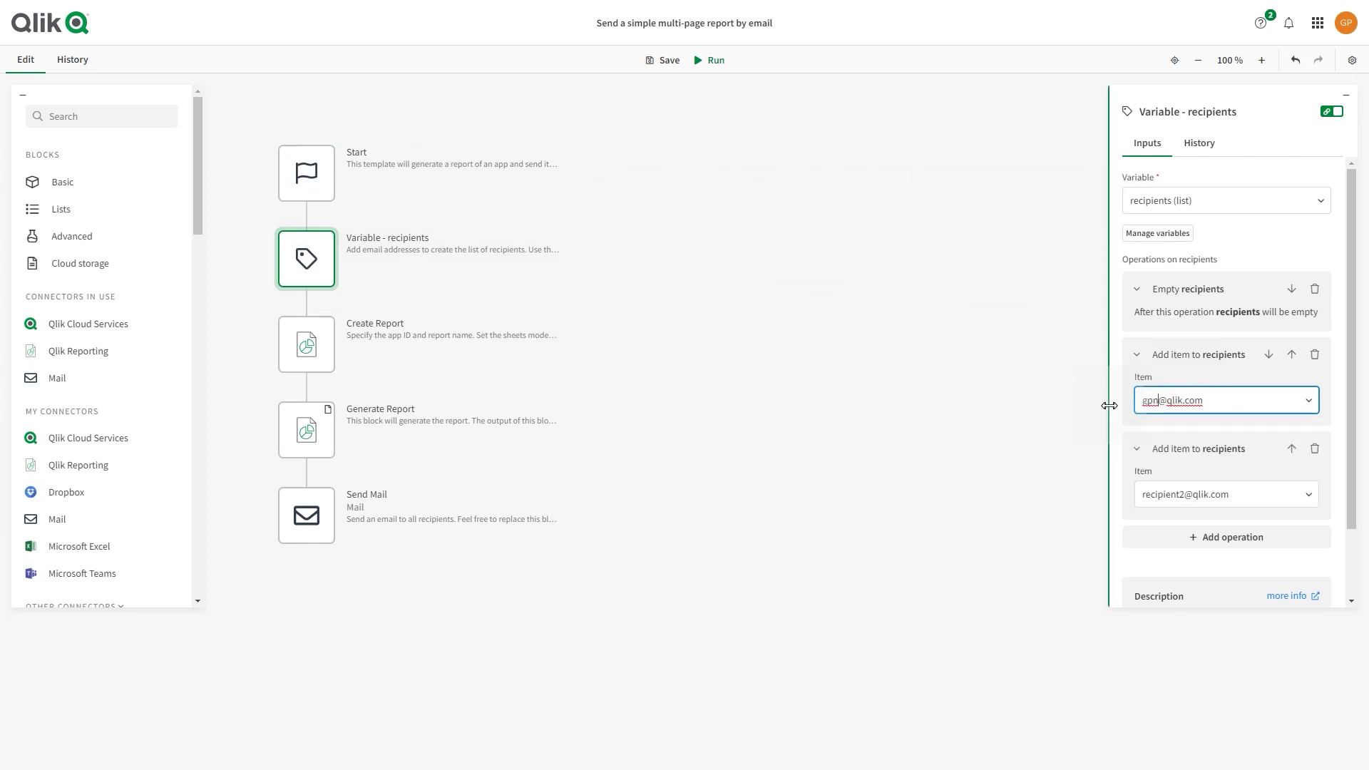
left_click(1316, 451)
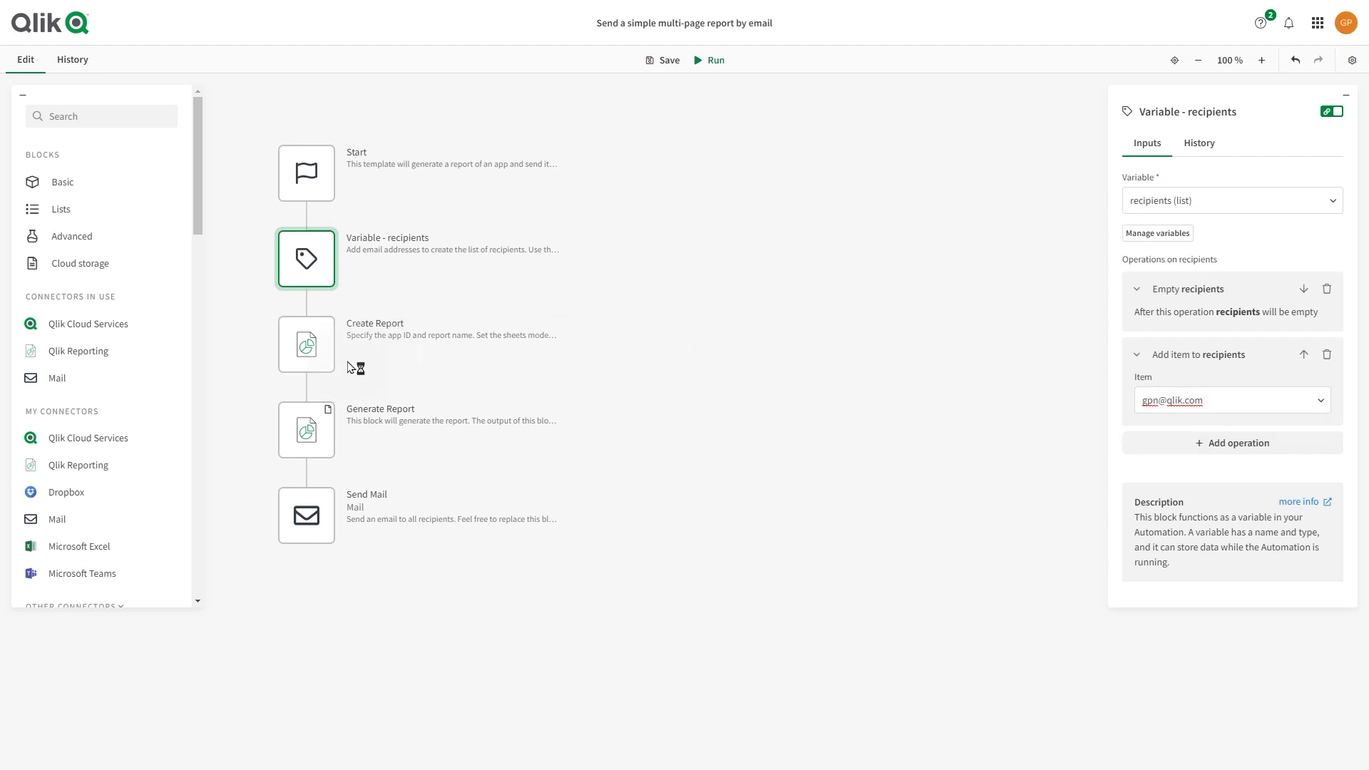
Step: Set the Create Report block's app to Beginners tutorial
left_click(319, 349)
left_click(1159, 200)
left_click(1167, 233)
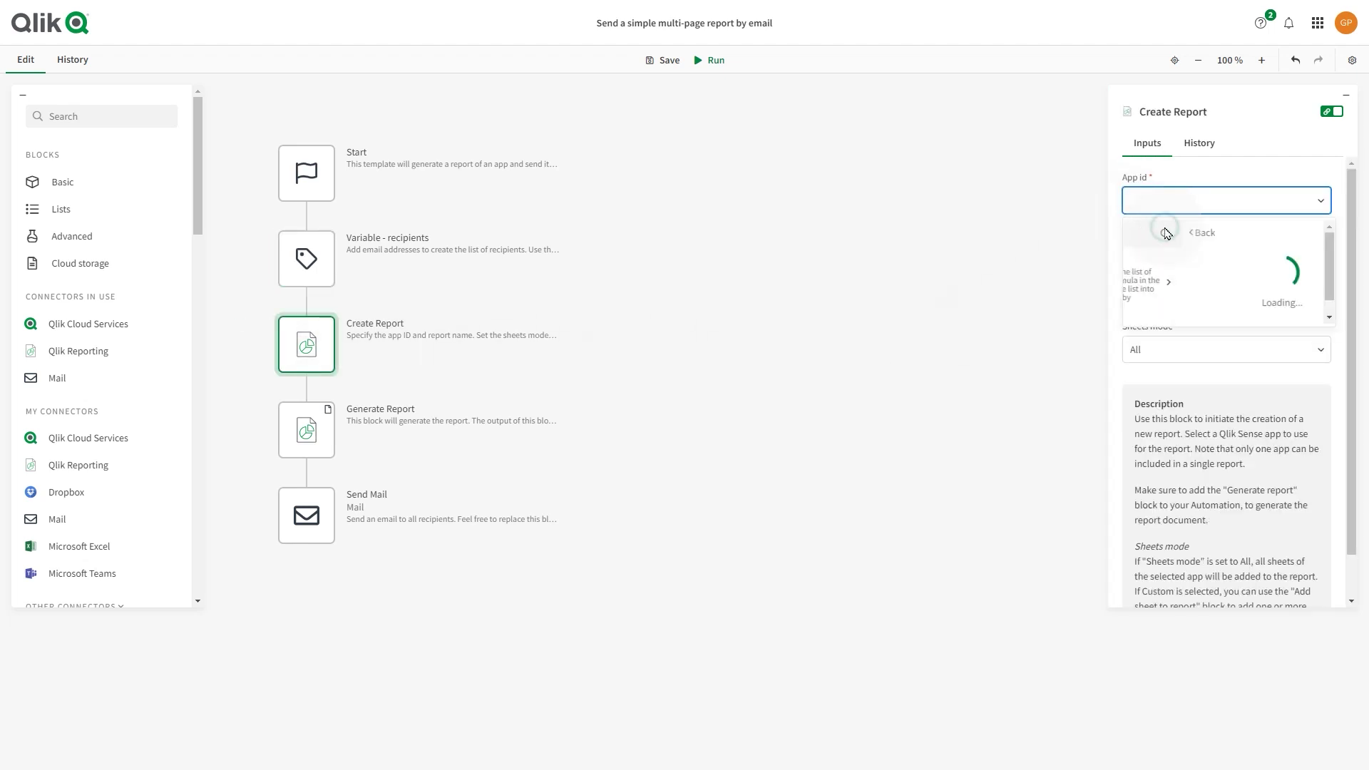
type("beginn")
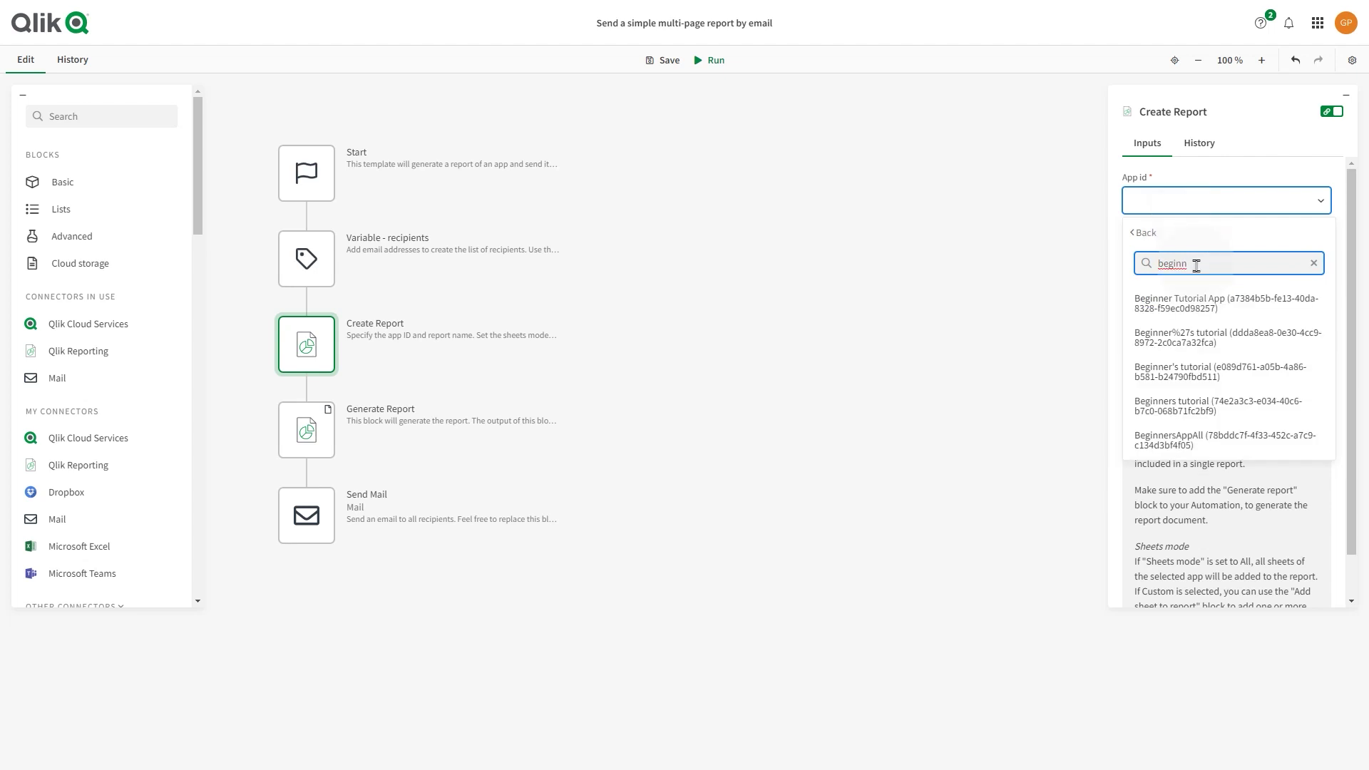
left_click(1203, 403)
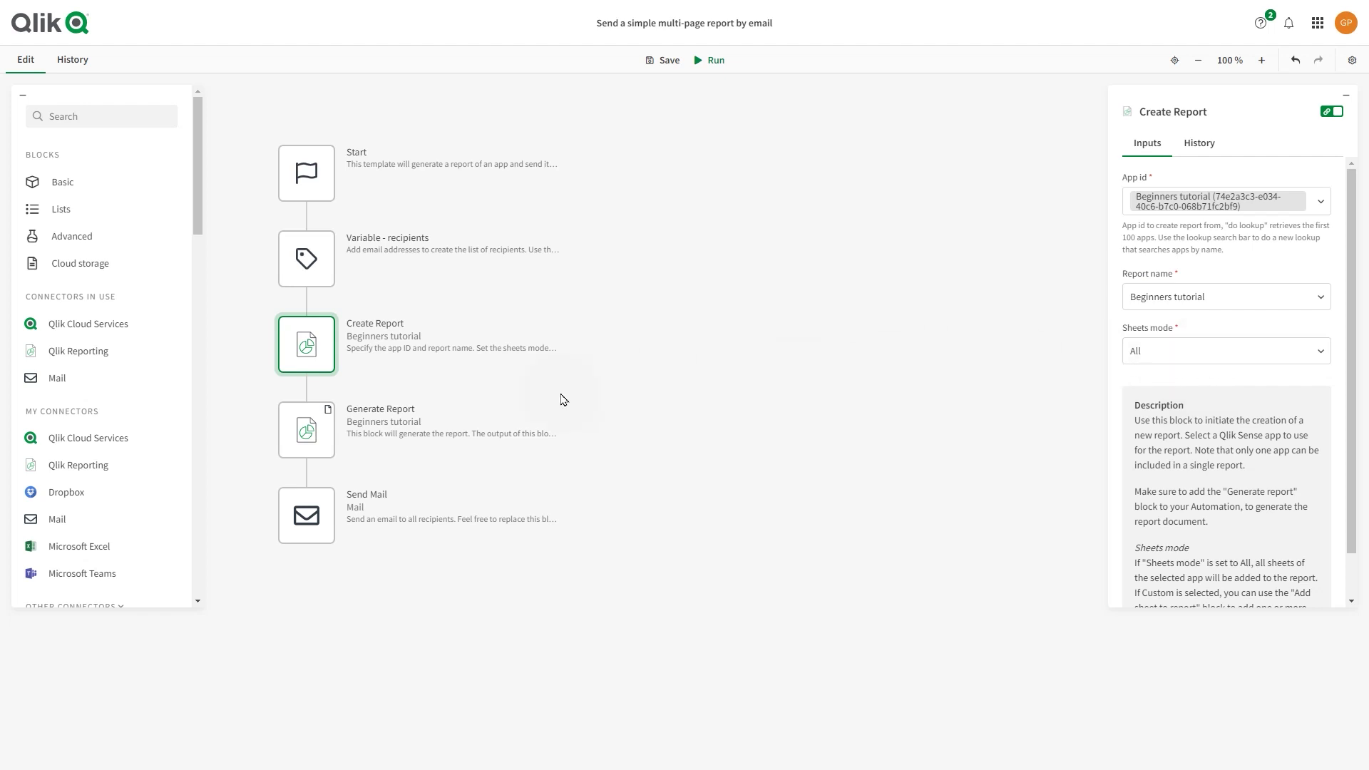
Step: Check the Generate Report PDF format and Send Mail attachments, then start a new mail connection
left_click(308, 429)
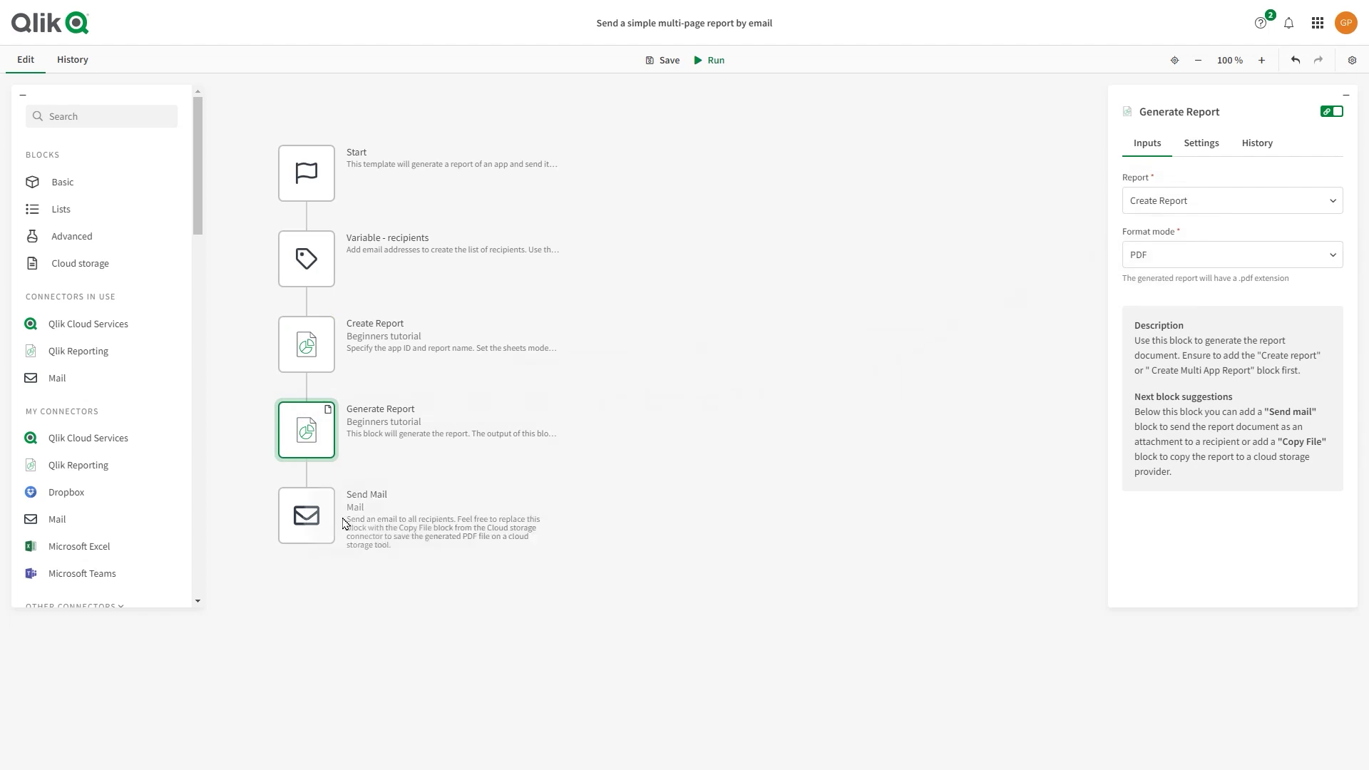
left_click(312, 523)
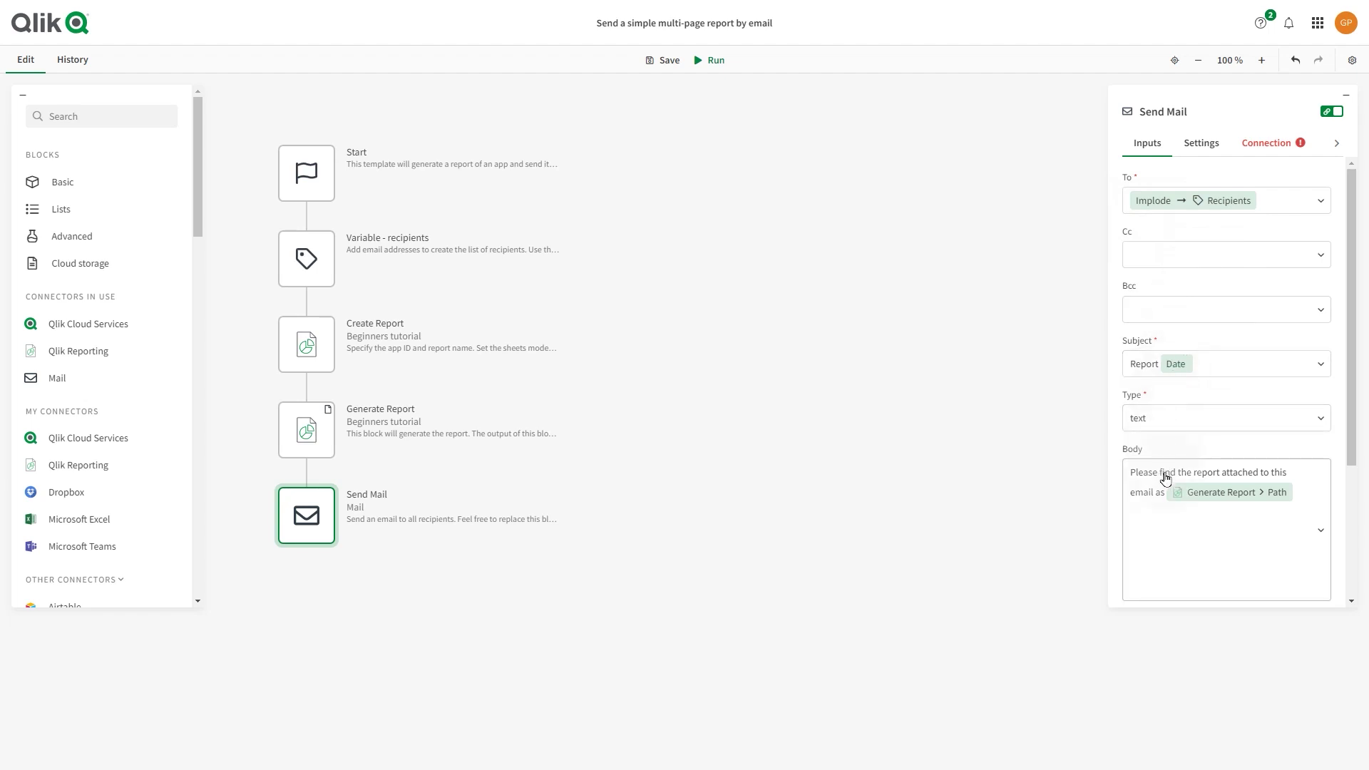
scroll(1162, 524, "down", 3)
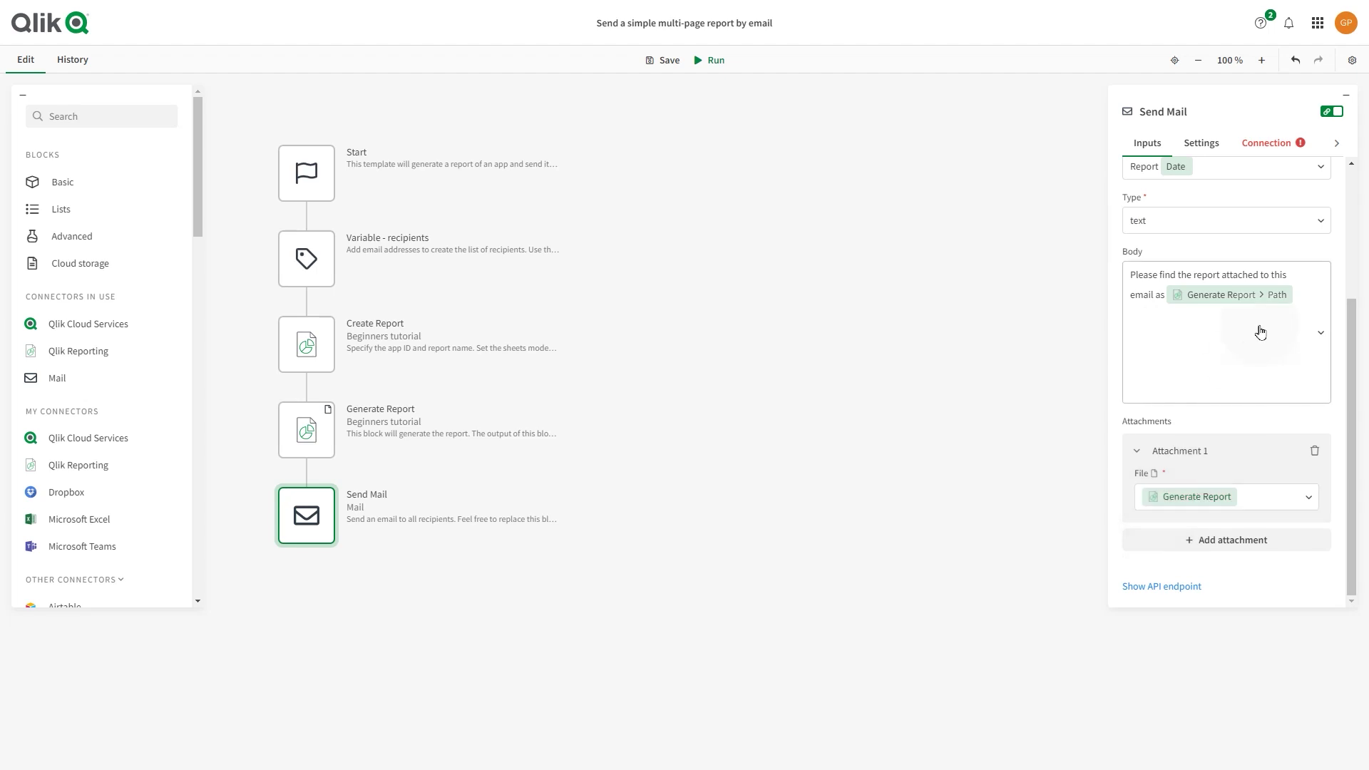
left_click(1271, 153)
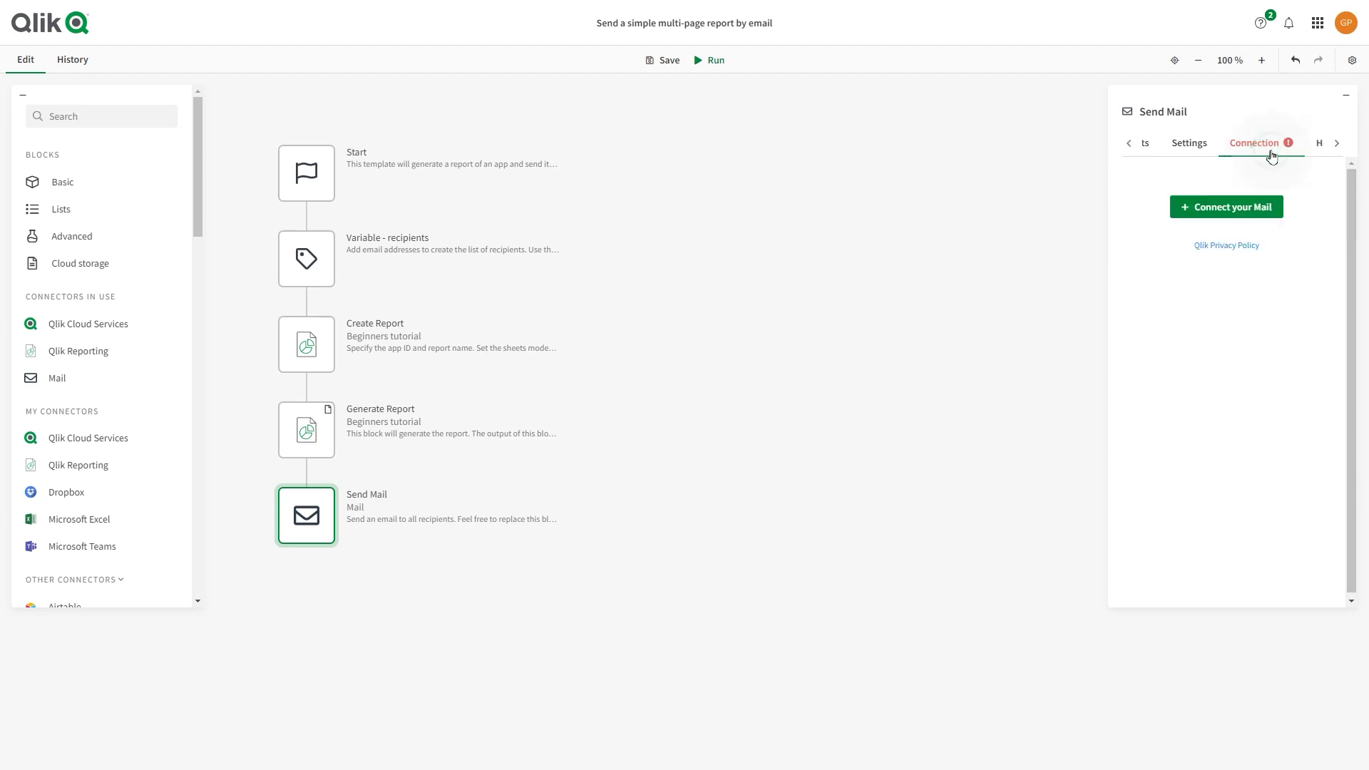
left_click(1243, 206)
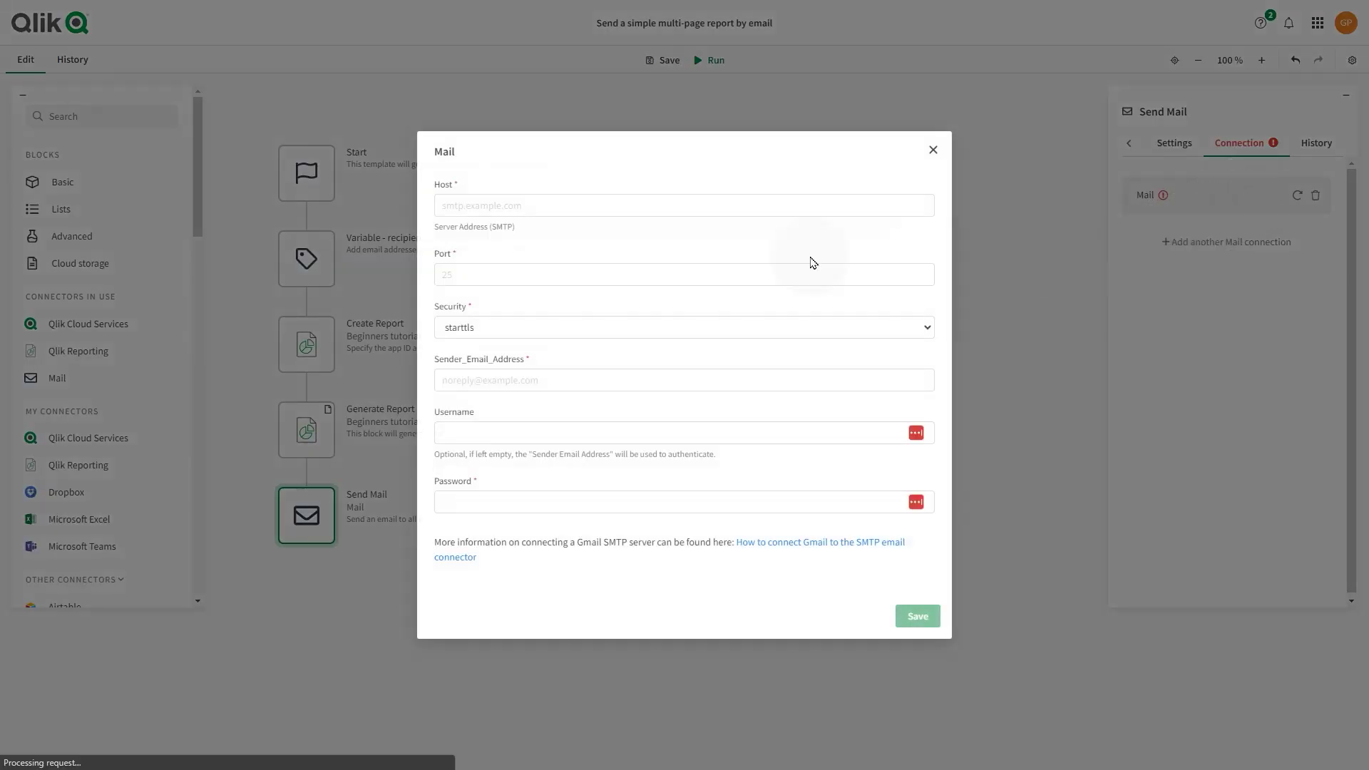
Step: Set the mail connection host to smtp.gmail.com, port 587, with starttls security
left_click(492, 213)
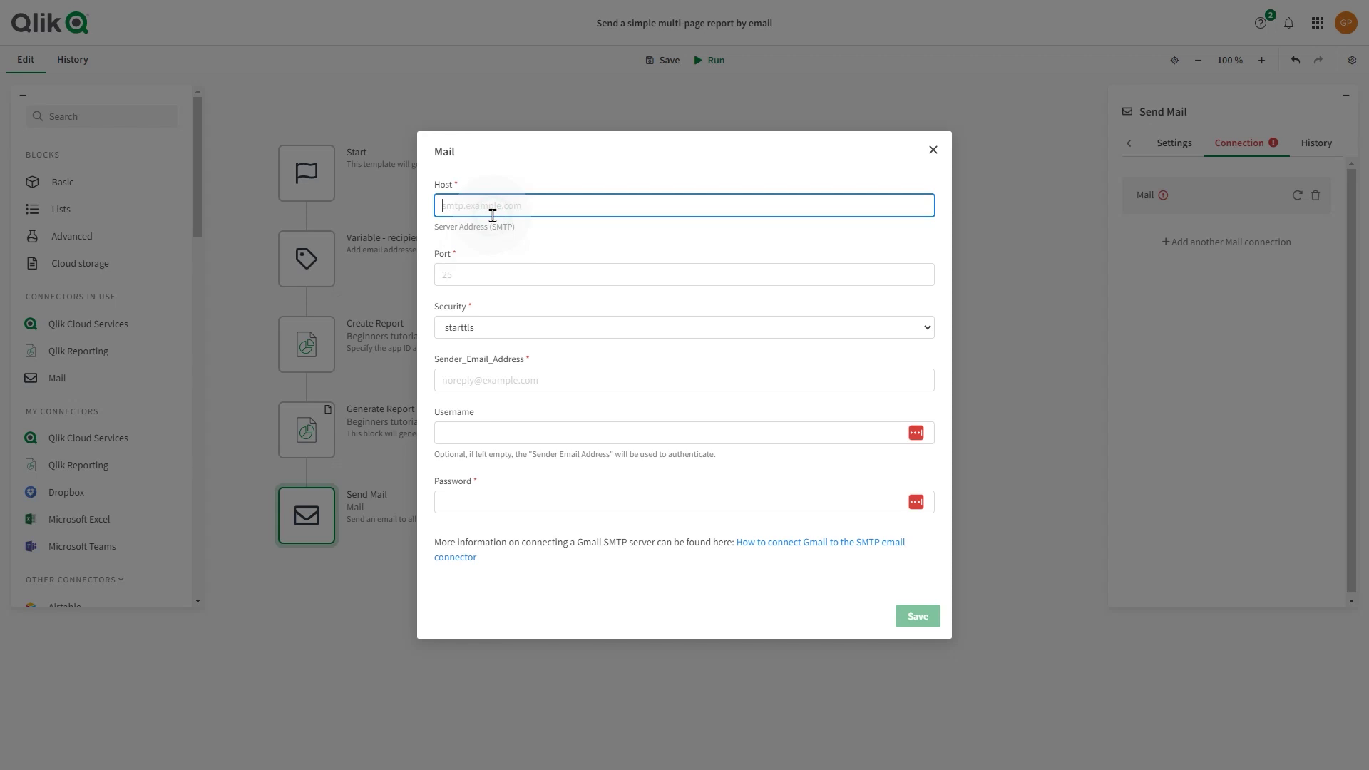
type("smtp.gmail.com")
left_click(490, 278)
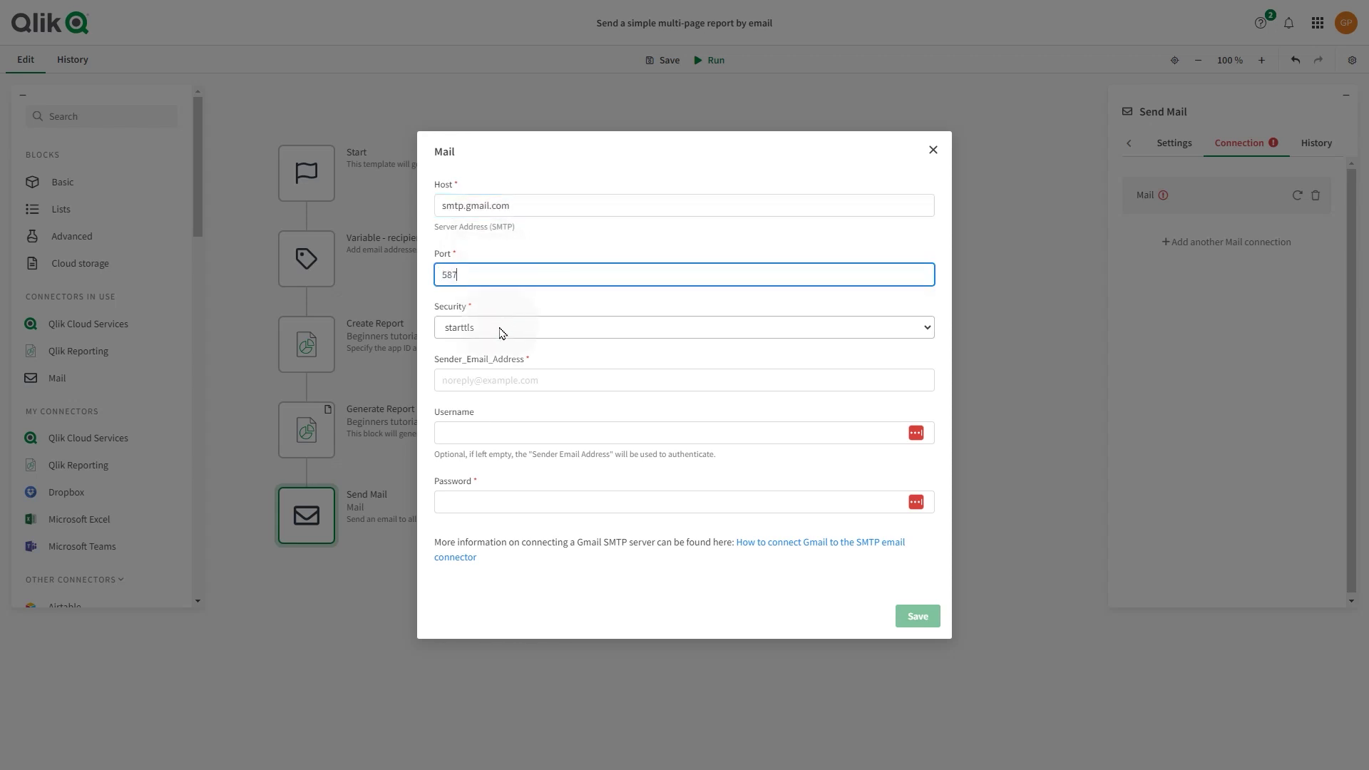
left_click(500, 330)
left_click(496, 344)
Step: Enter the Gmail sender address and app password, then save the mail connection
left_click(509, 379)
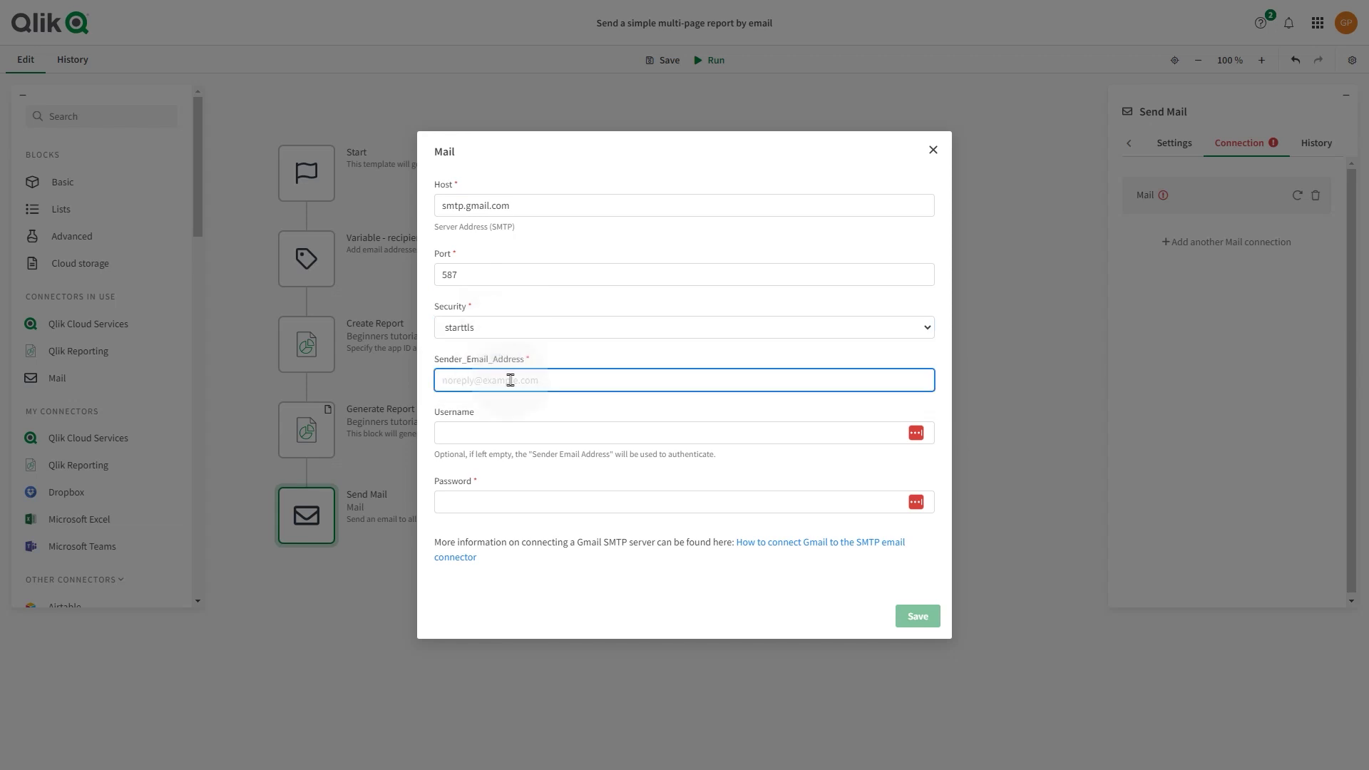
left_click(514, 433)
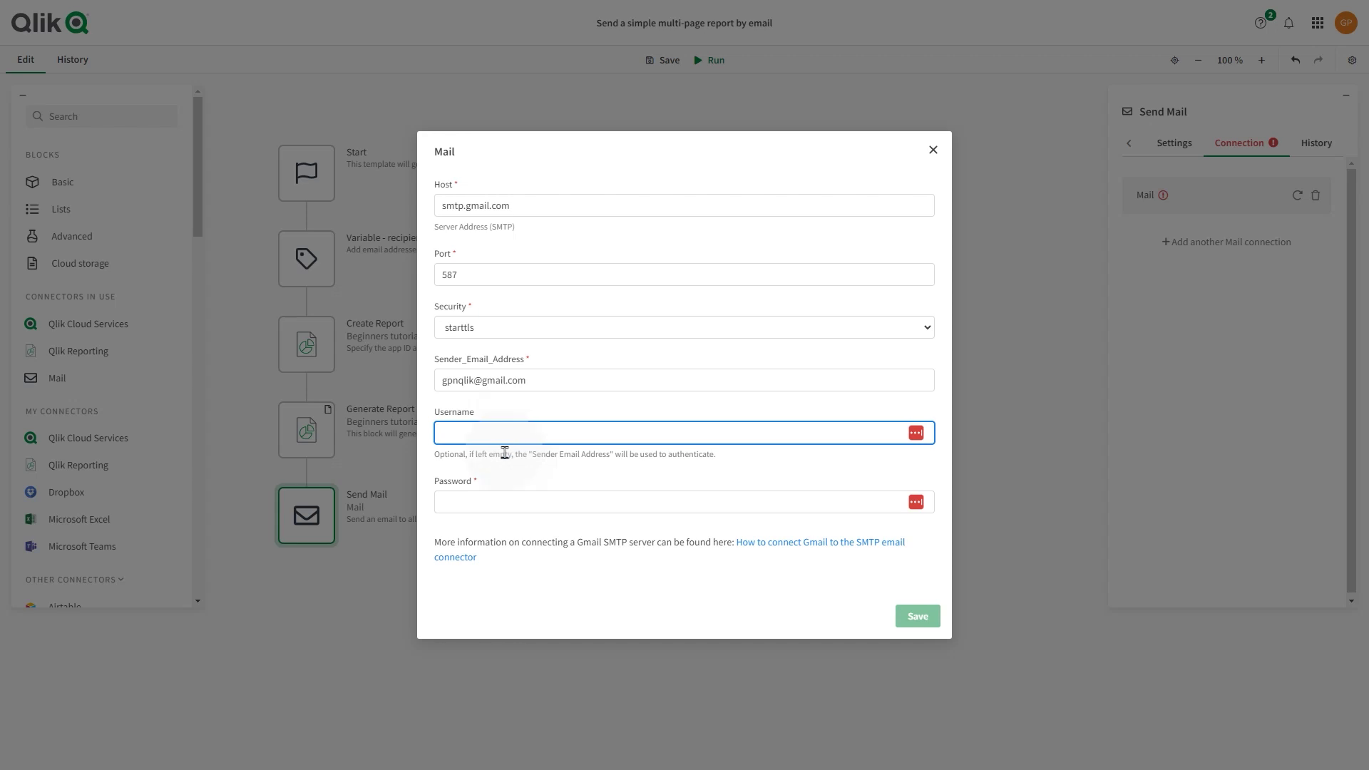
left_click(492, 501)
key("ctrl+v")
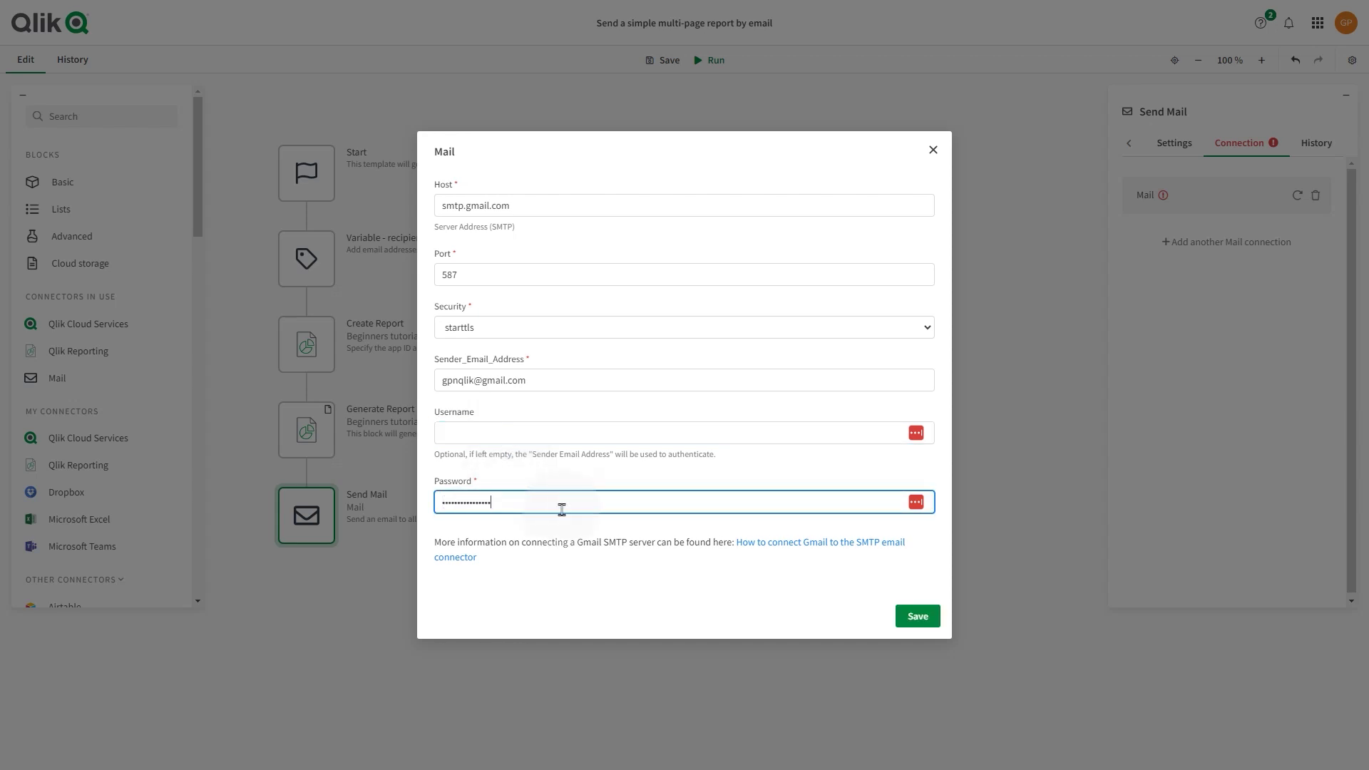
left_click(453, 509)
left_click(502, 515)
left_click(918, 616)
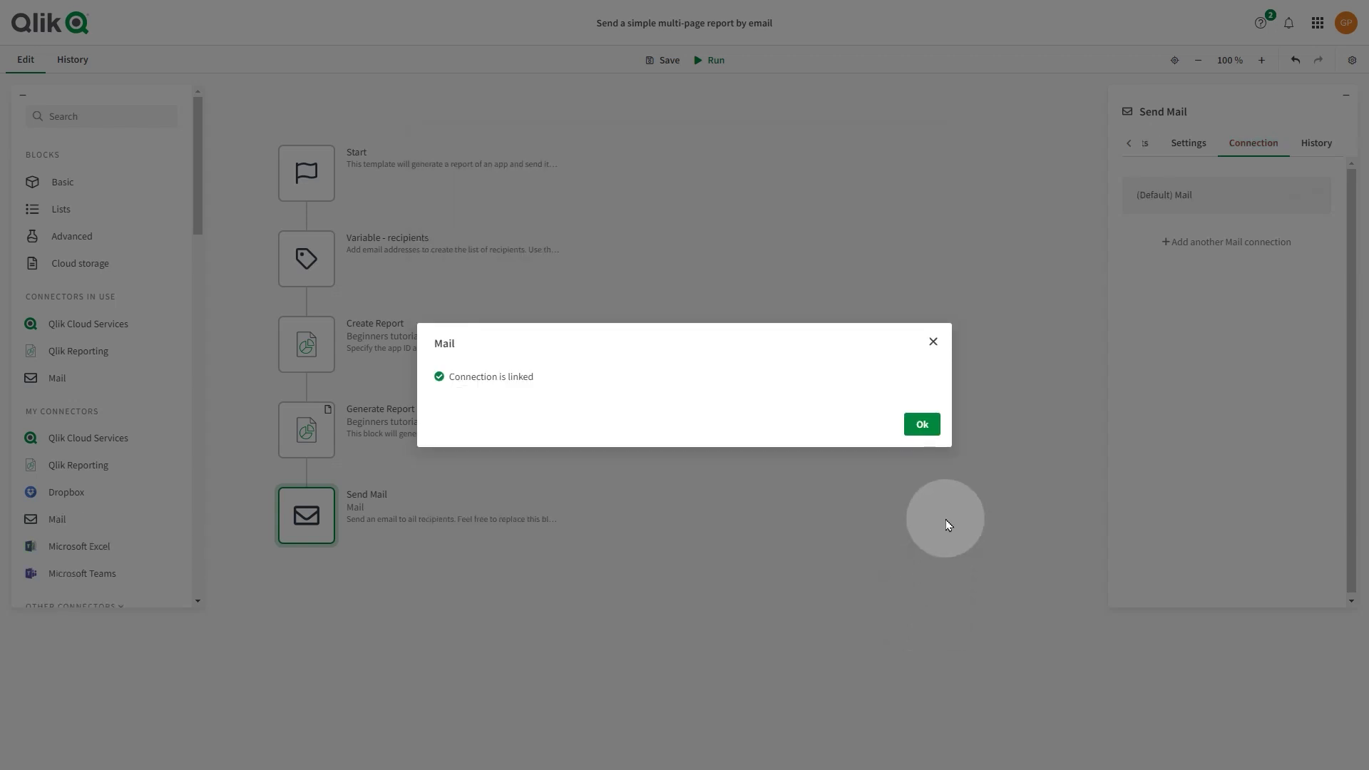
left_click(923, 425)
Step: Run the automation to email the Beginners tutorial PDF report
left_click(712, 63)
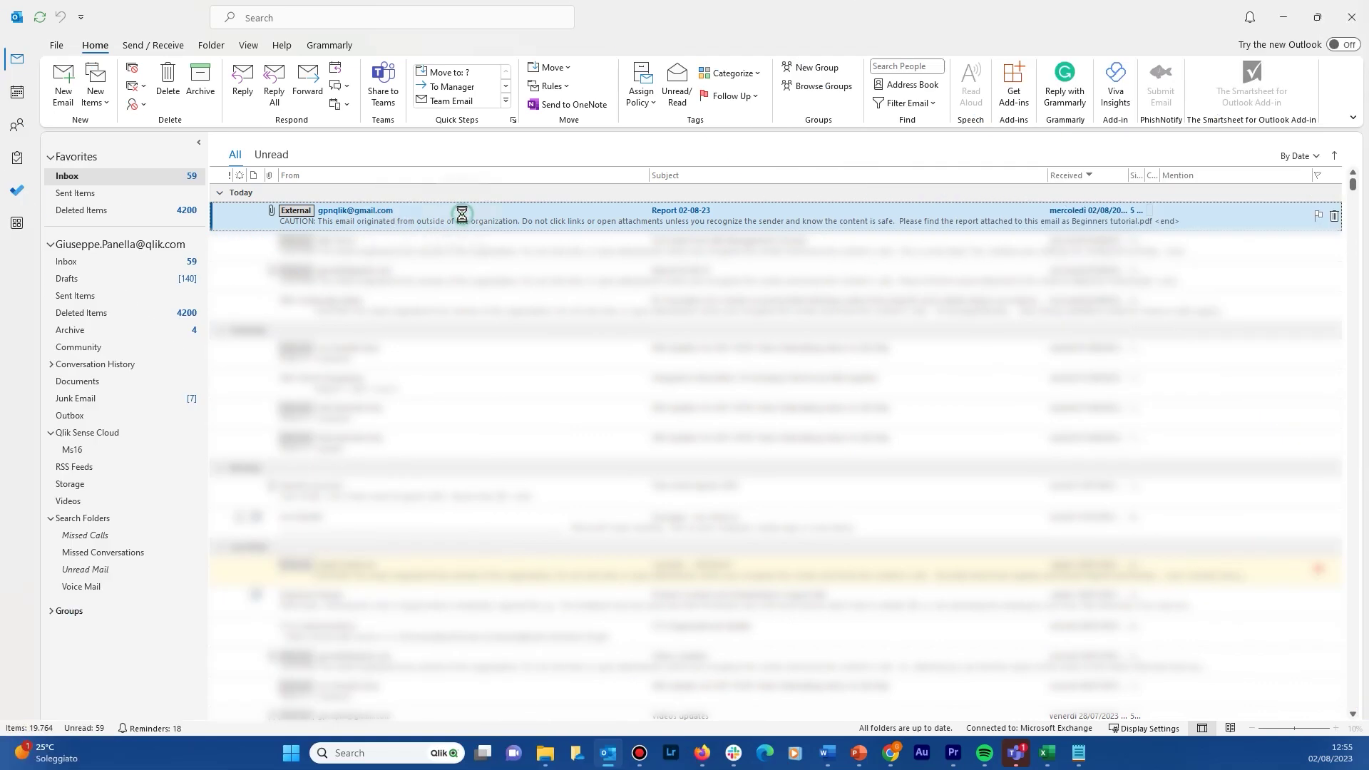
Step: Open the 'Report 02-08-23' email and preview Beginners tutorial.pdf, paging through the product charts and Customer Details sheet
double_click(462, 218)
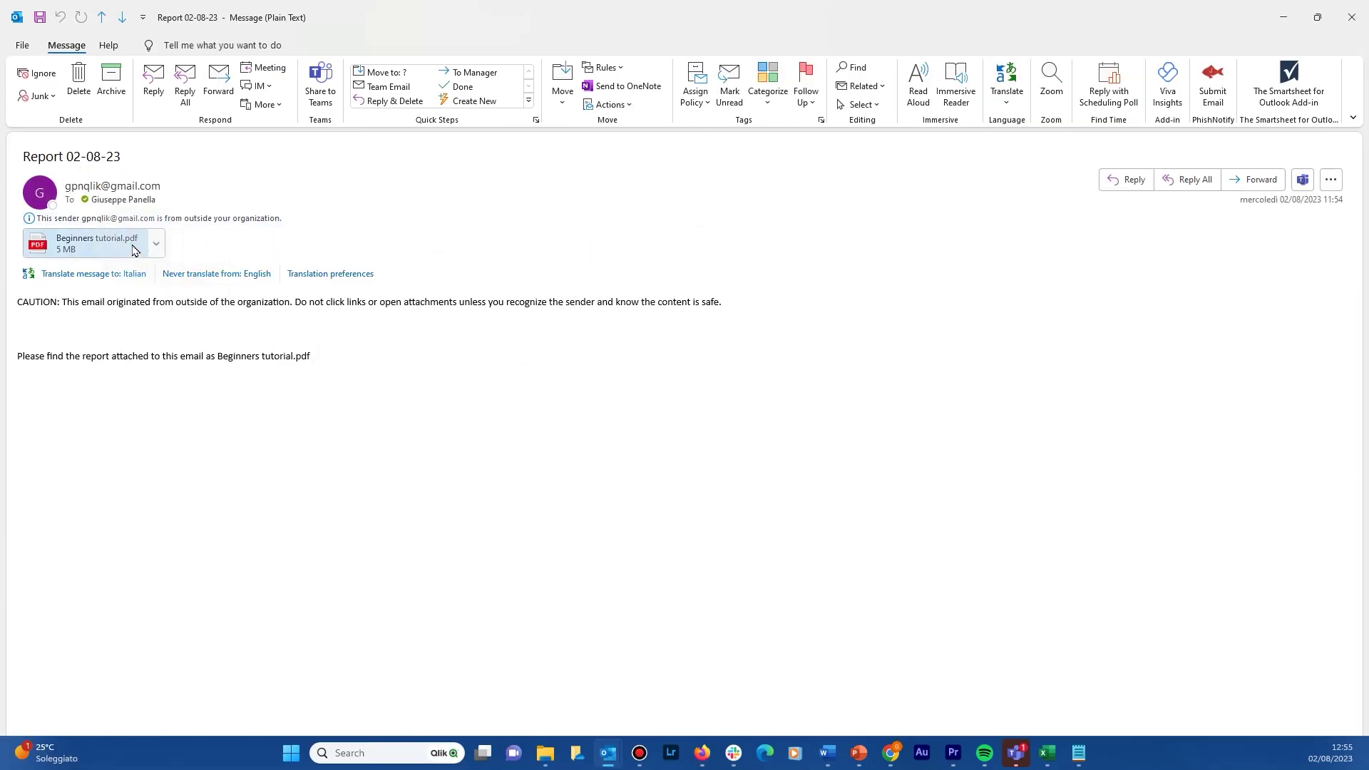
left_click(96, 243)
left_click(78, 271)
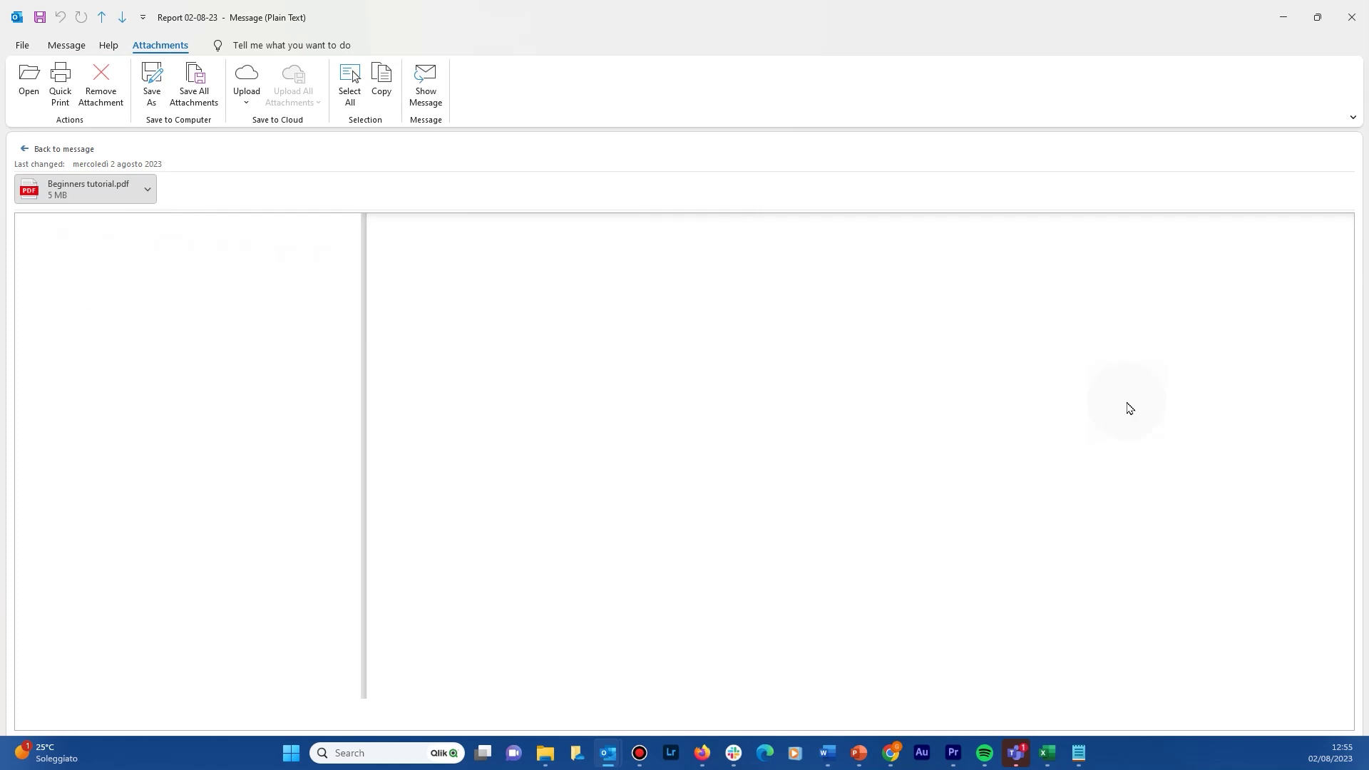
scroll(1129, 408, "up", 8)
scroll(1128, 408, "down", 6)
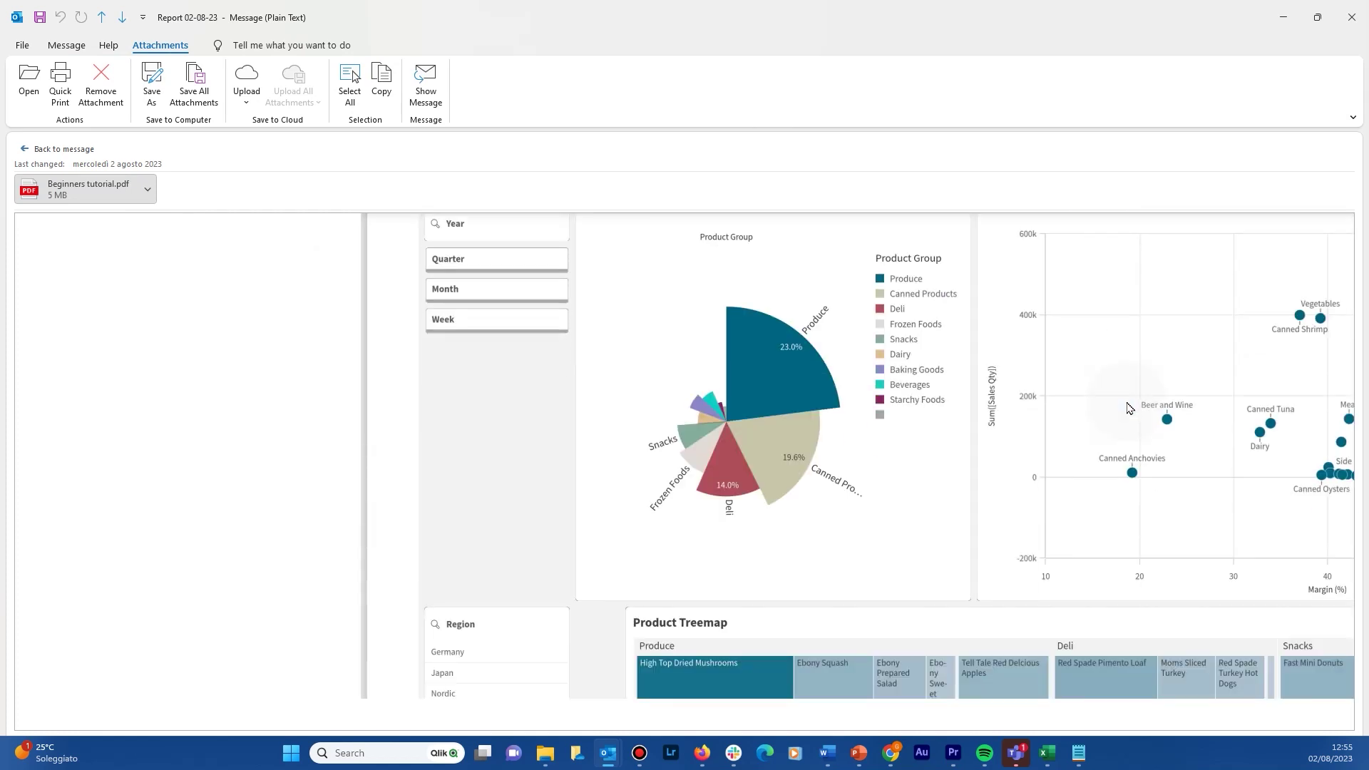
scroll(1128, 407, "down", 10)
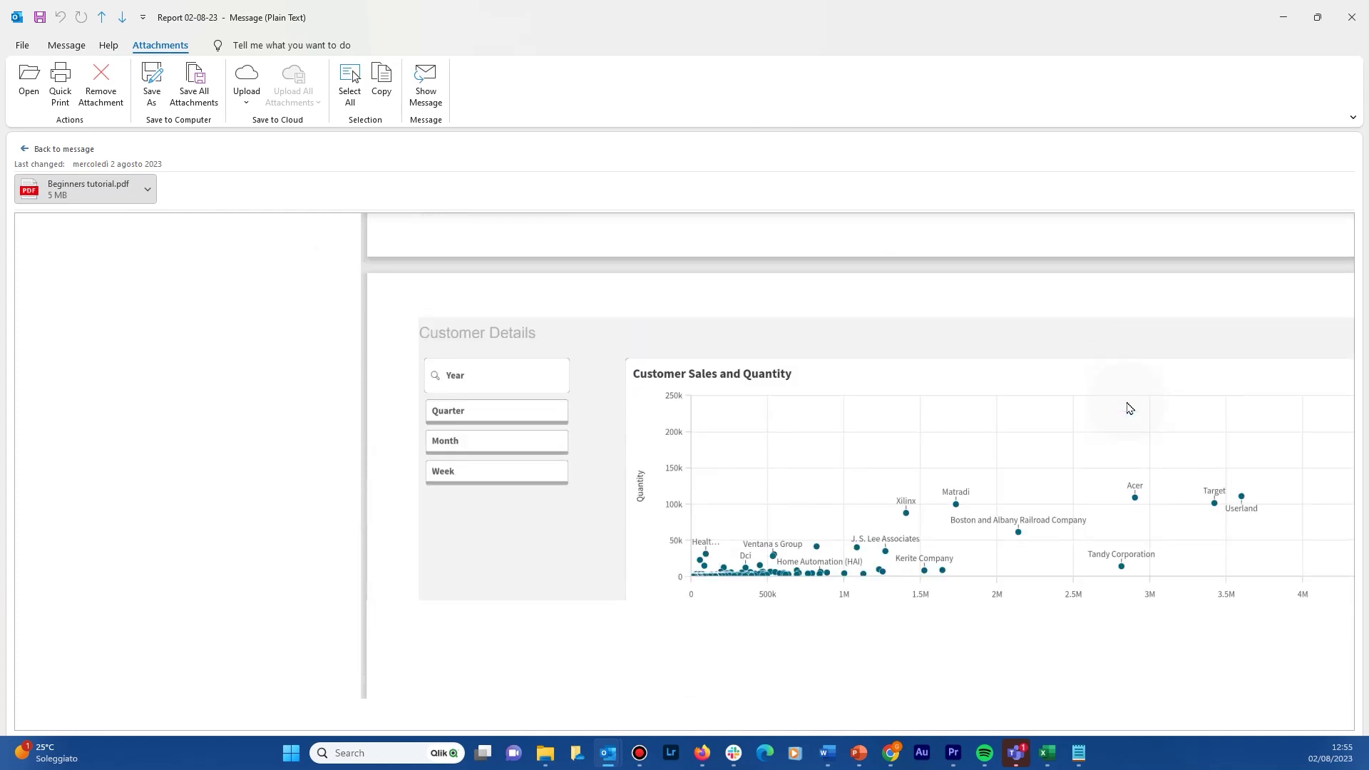